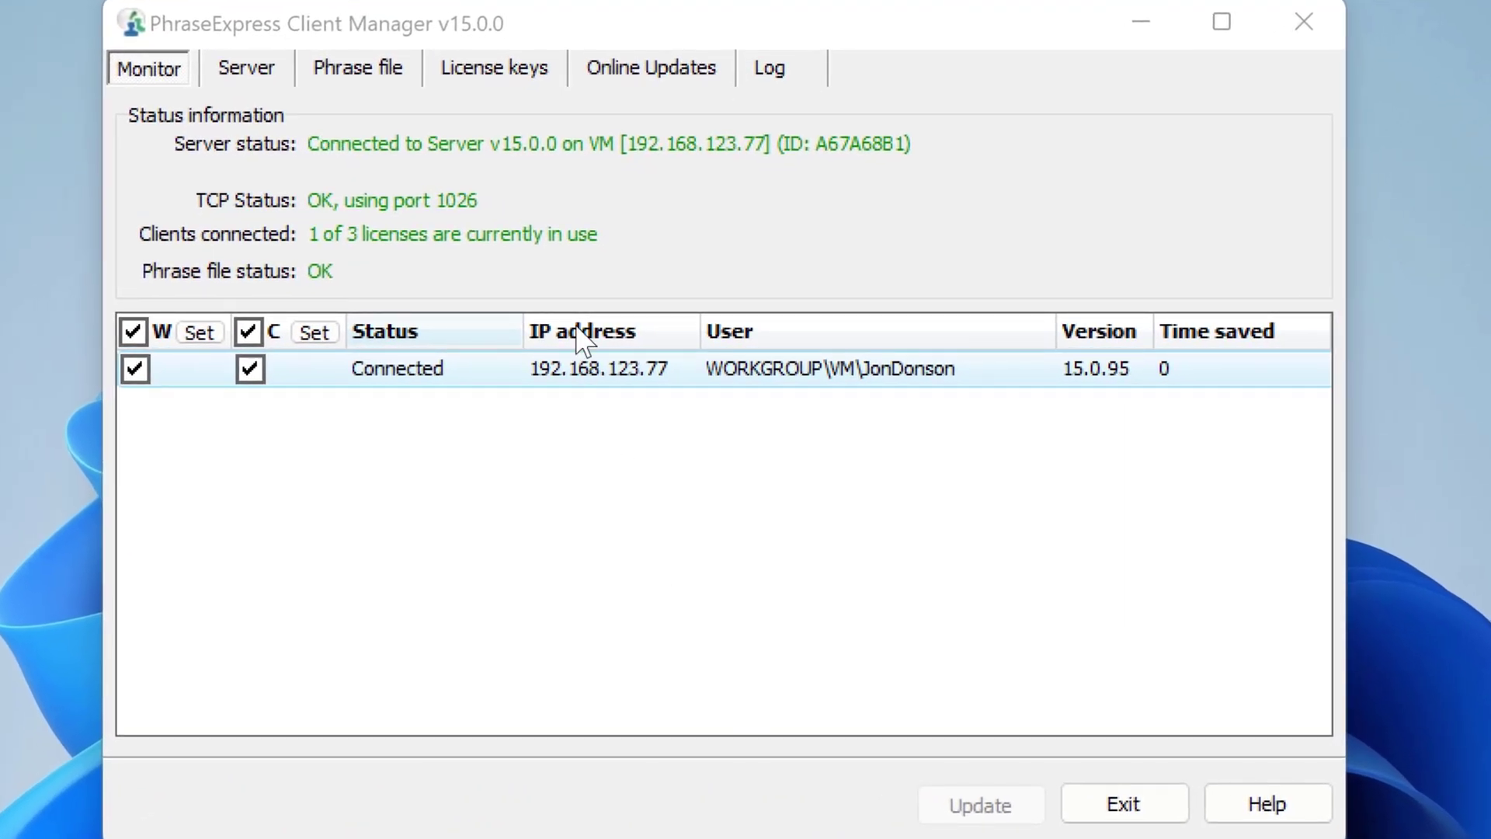
Step: Remove all license keys from the old Client Manager, apply the change and exit the program
click(513, 83)
click(867, 216)
drag(868, 215, 119, 140)
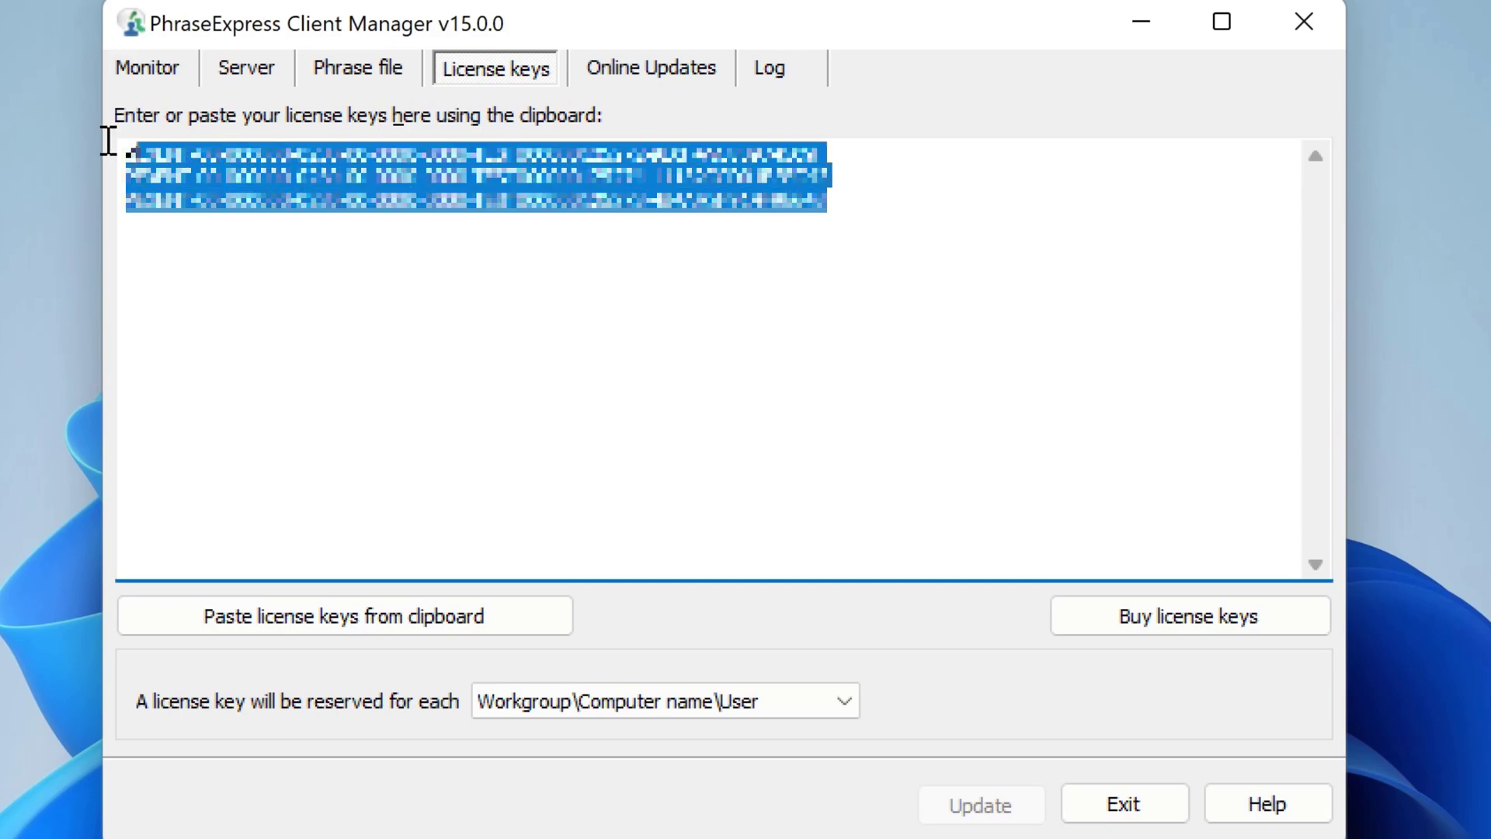
key(Delete)
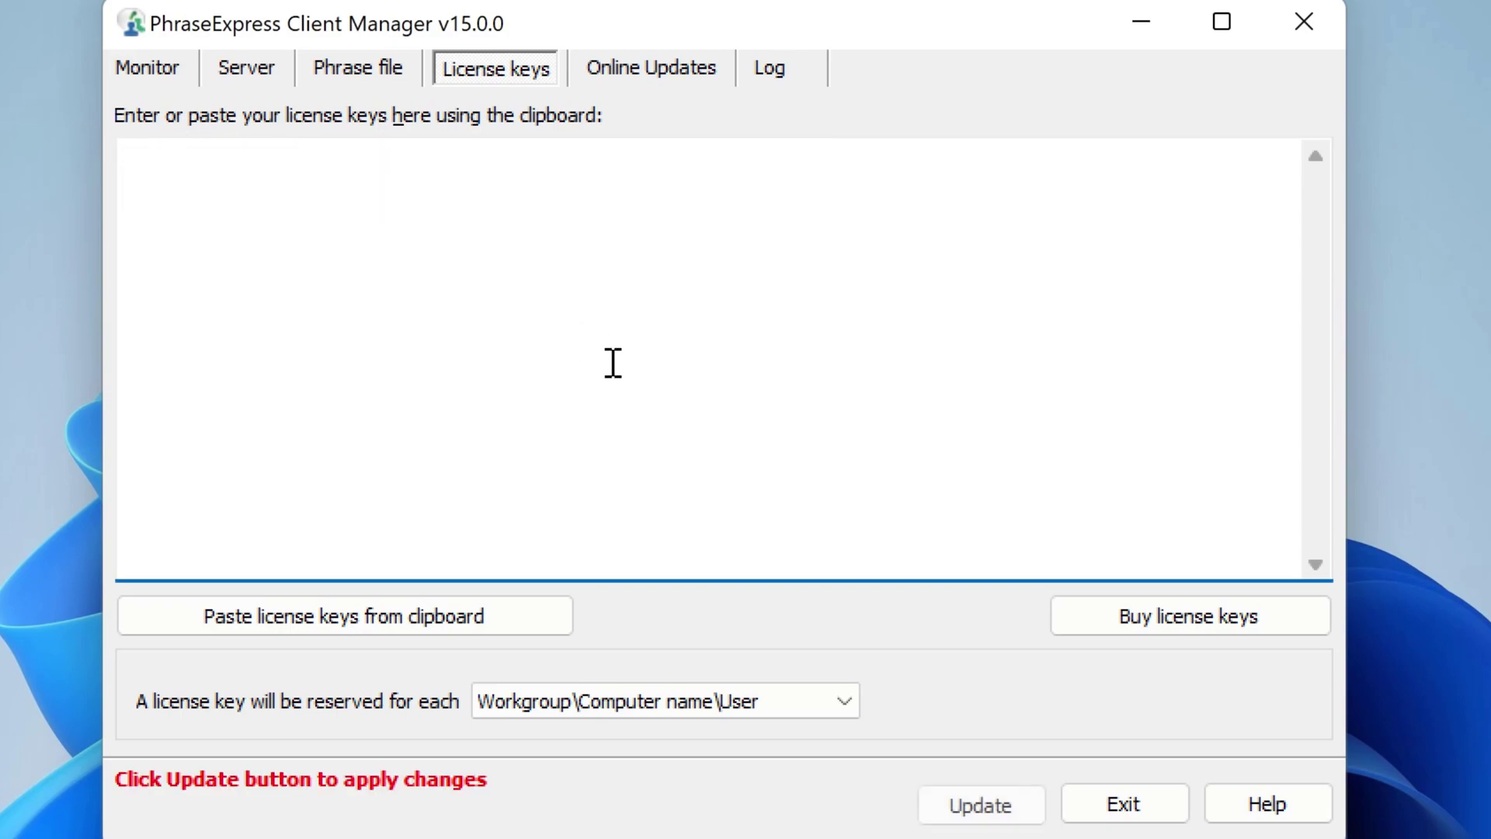
click(954, 786)
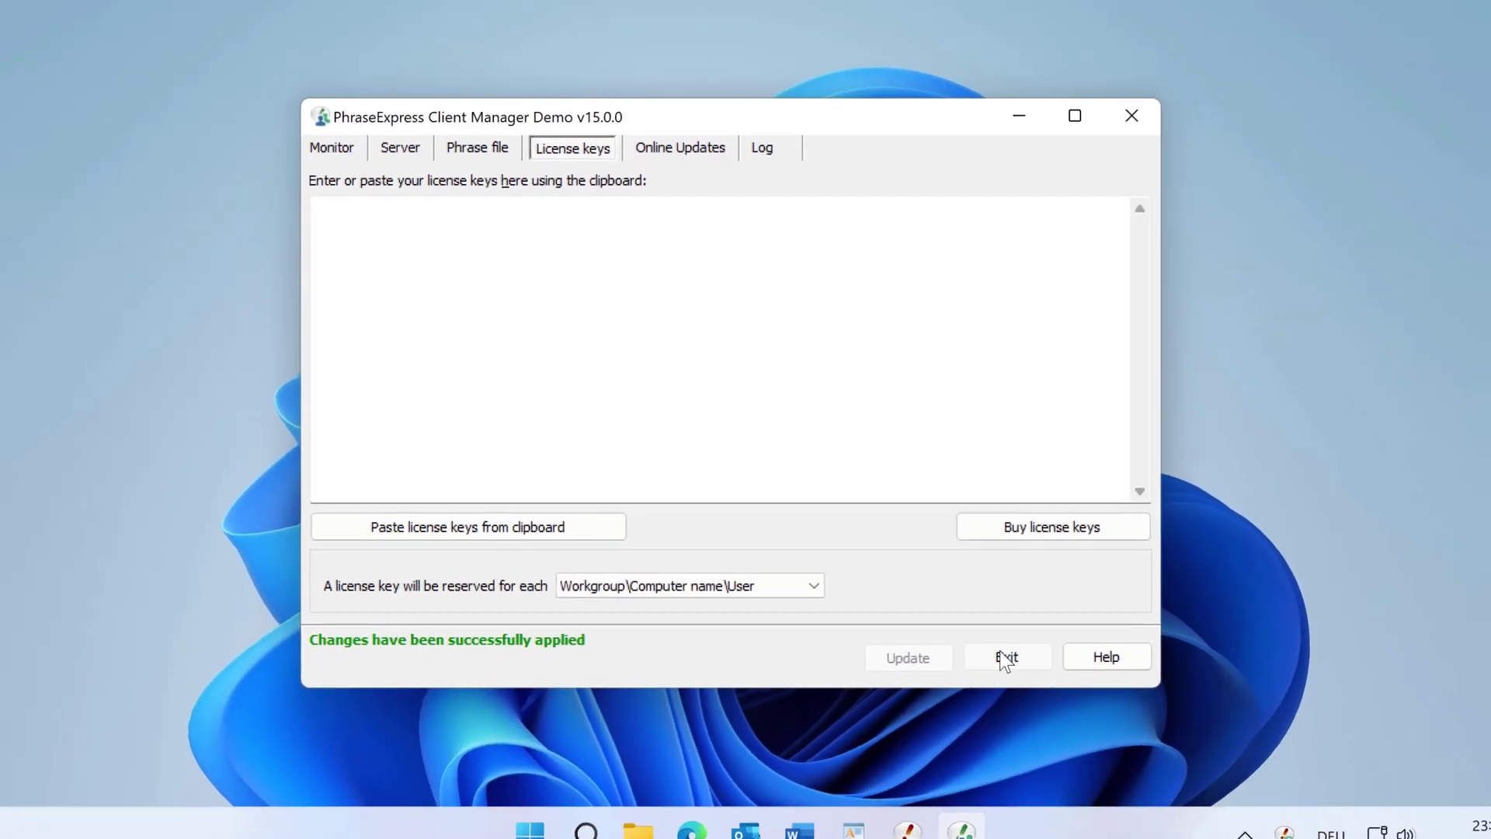
click(1124, 804)
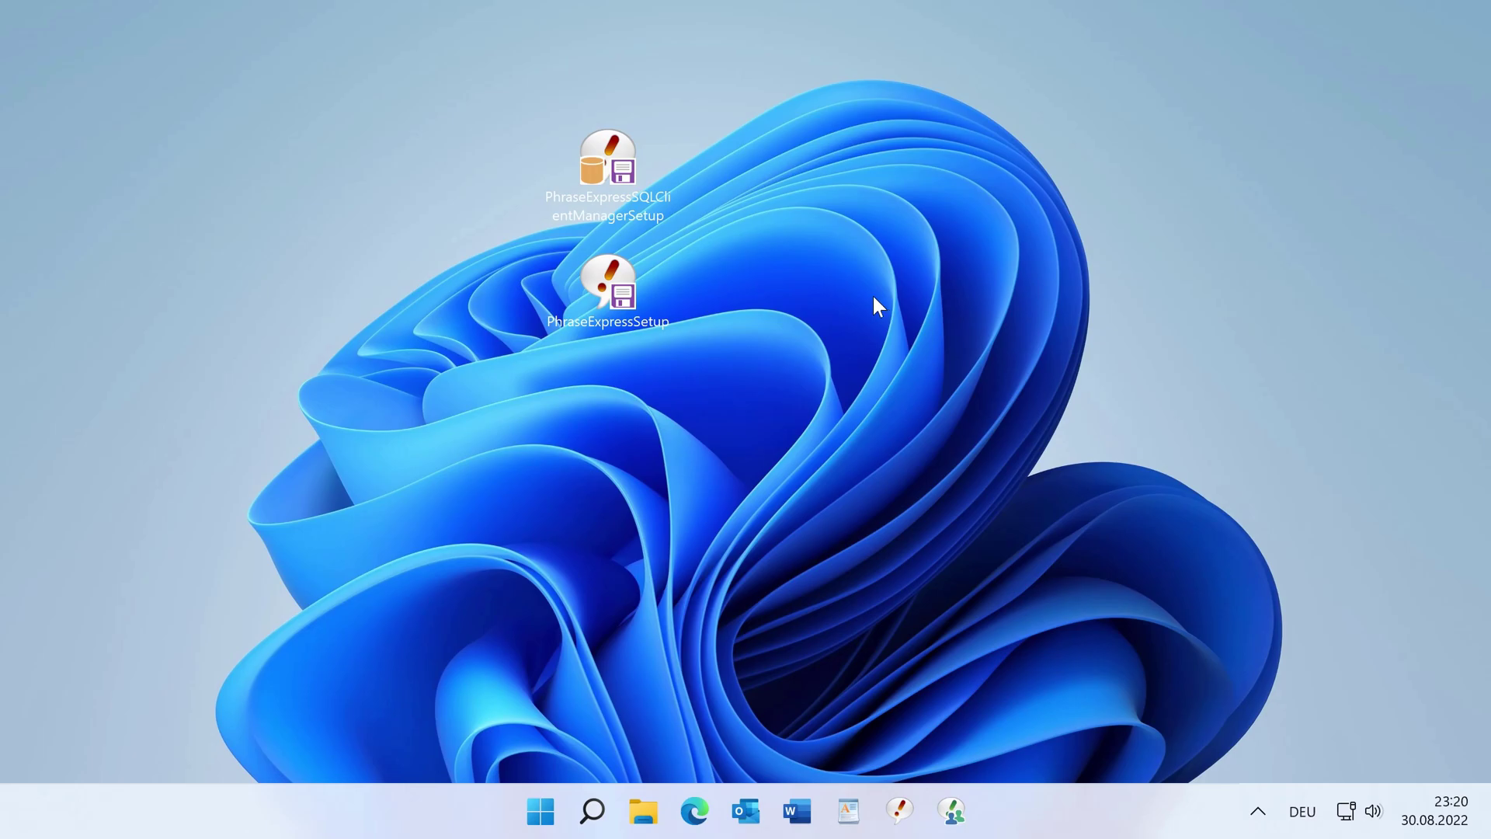
Step: Run the PhraseExpress SQL Client Manager setup as a full installation including Microsoft SQL Server Express Edition, keeping the default destination folder
double_click(621, 155)
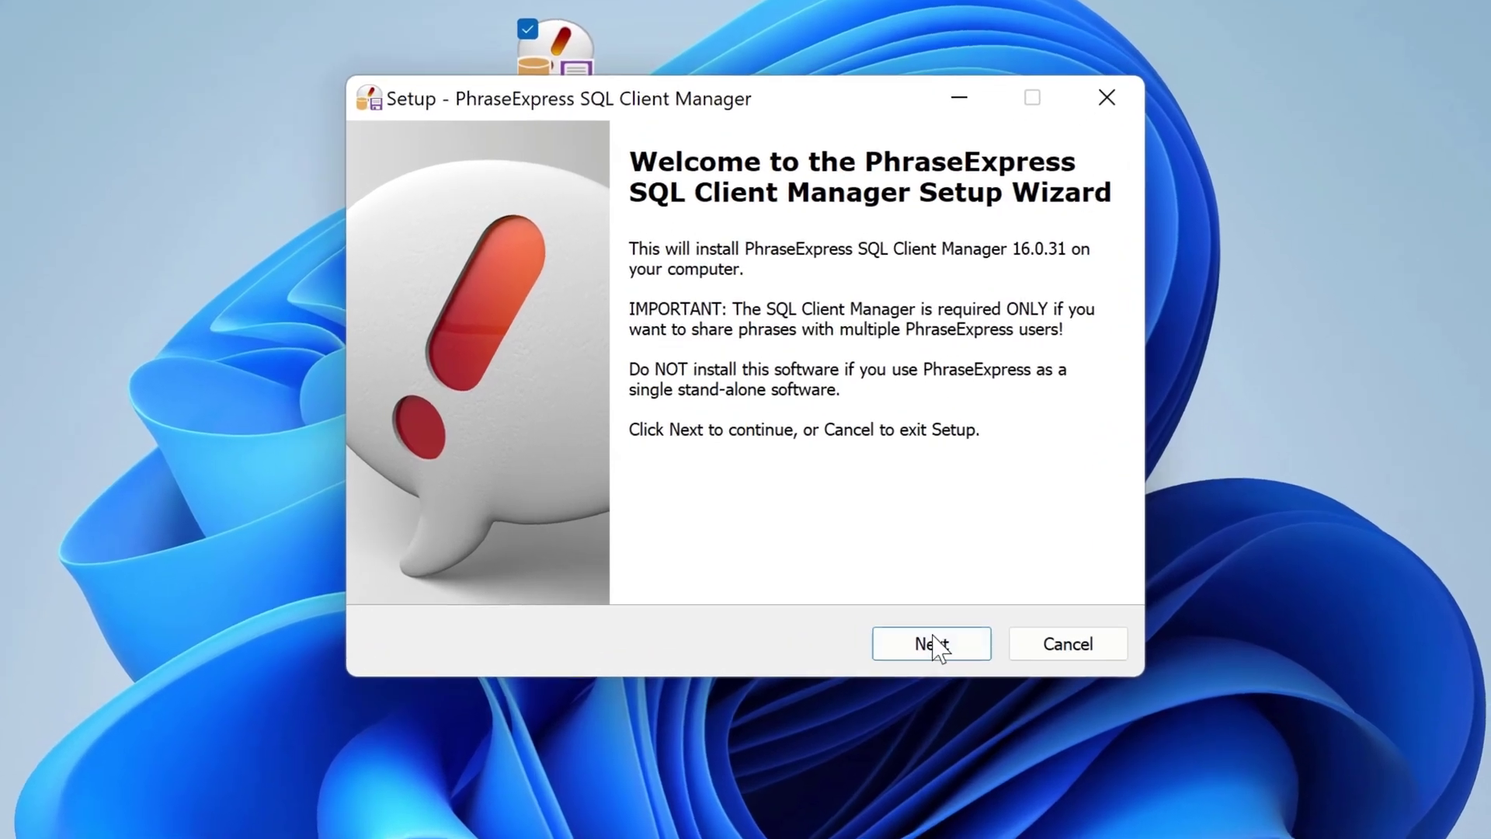
click(907, 612)
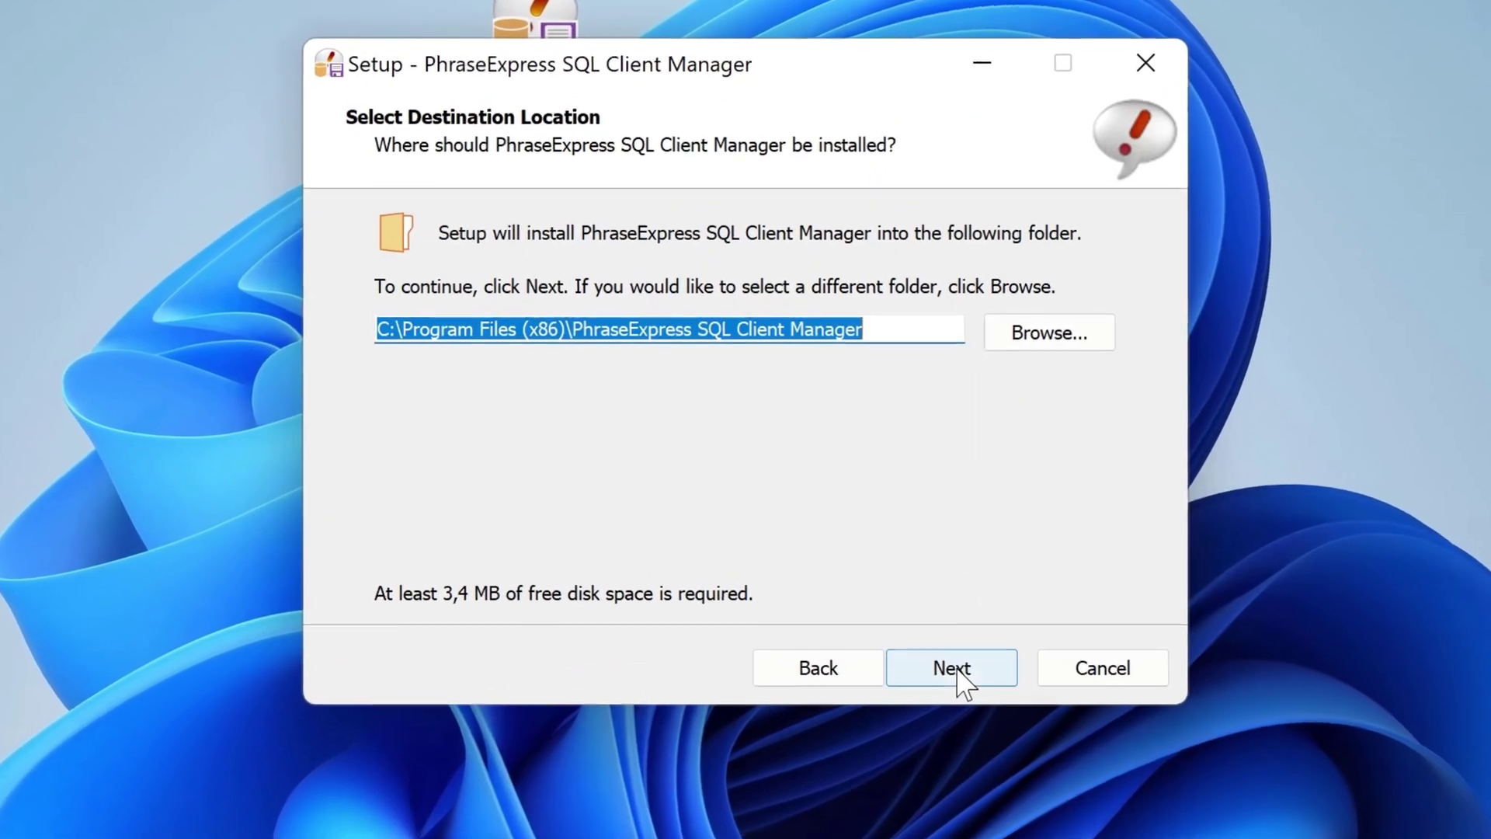
click(908, 613)
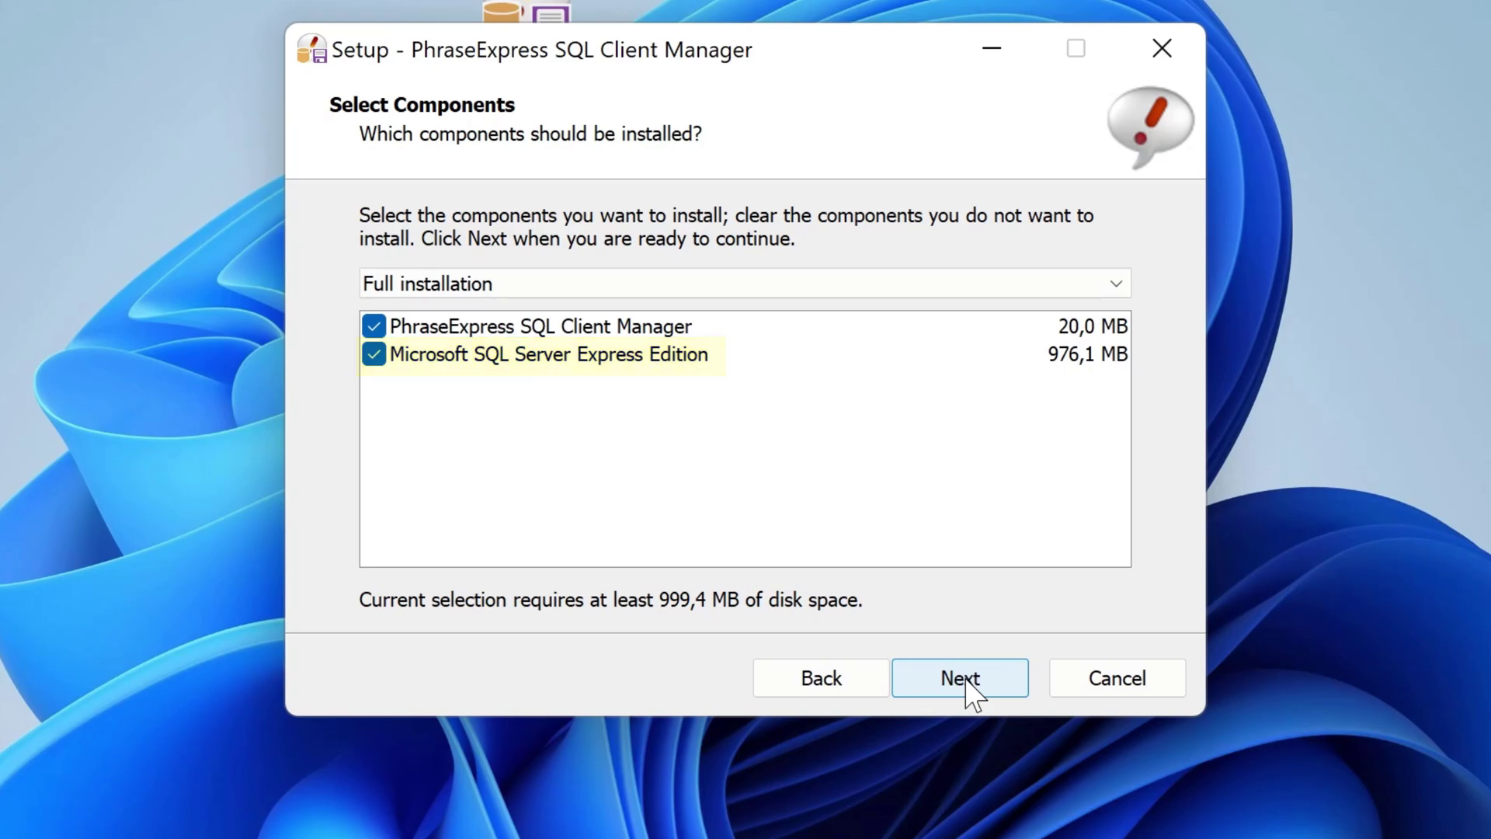
click(960, 677)
click(960, 678)
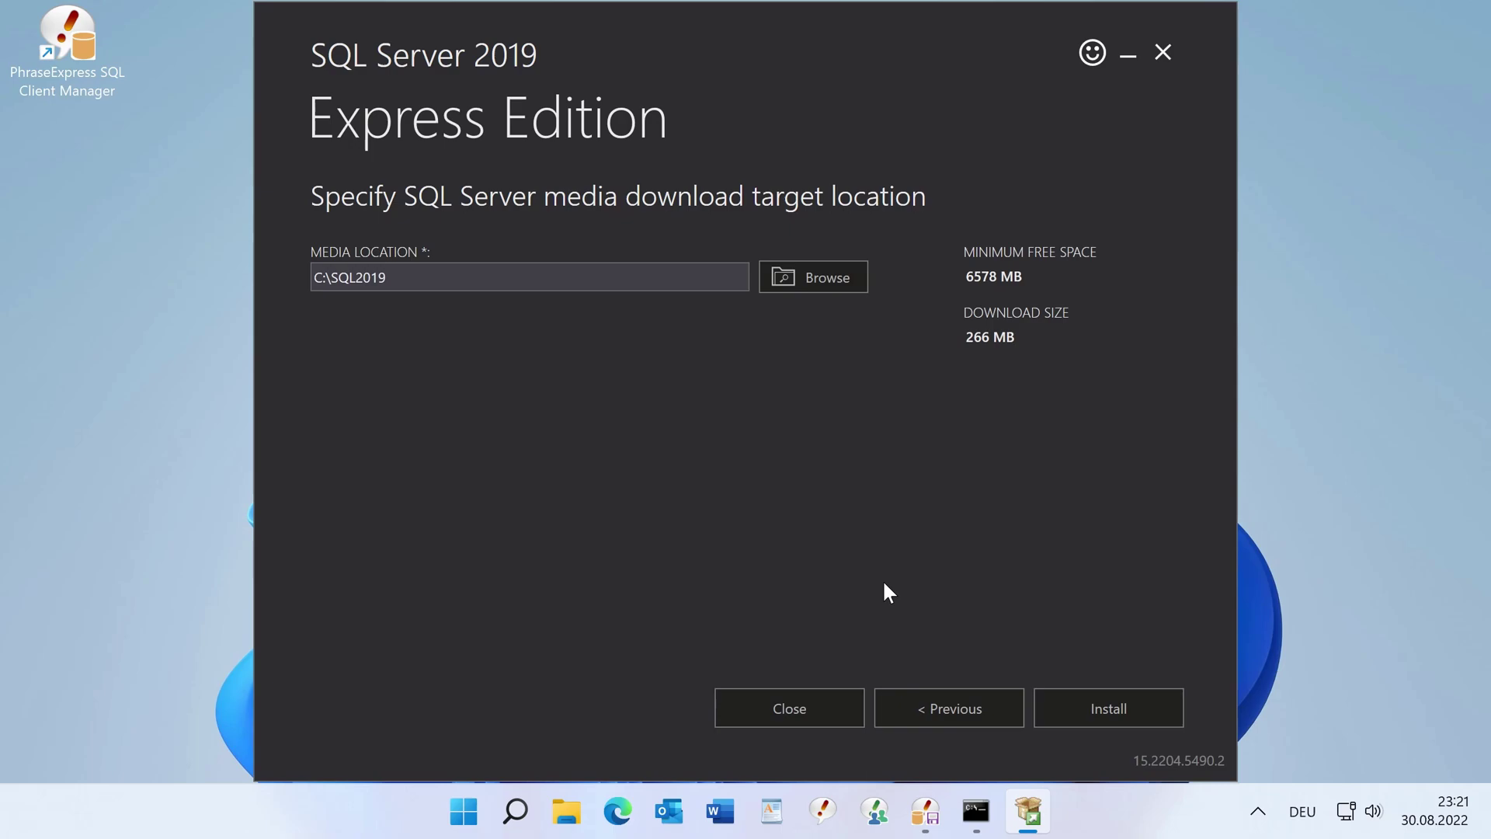
Step: Install SQL Server 2019 Express with media location C:\SQL2019, and finish the Client Manager setup with an immediate computer restart
click(1082, 708)
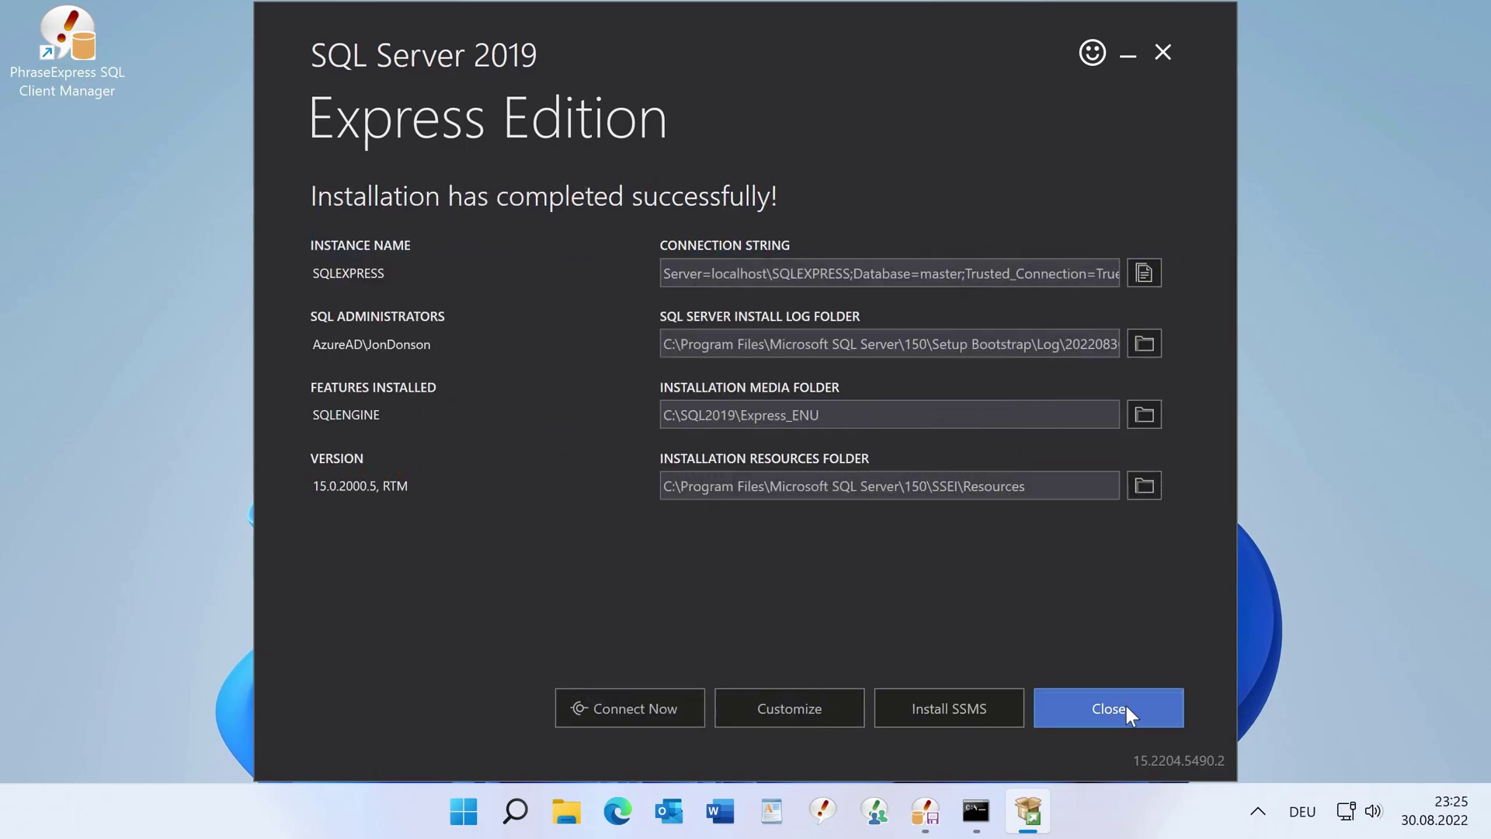
click(1126, 708)
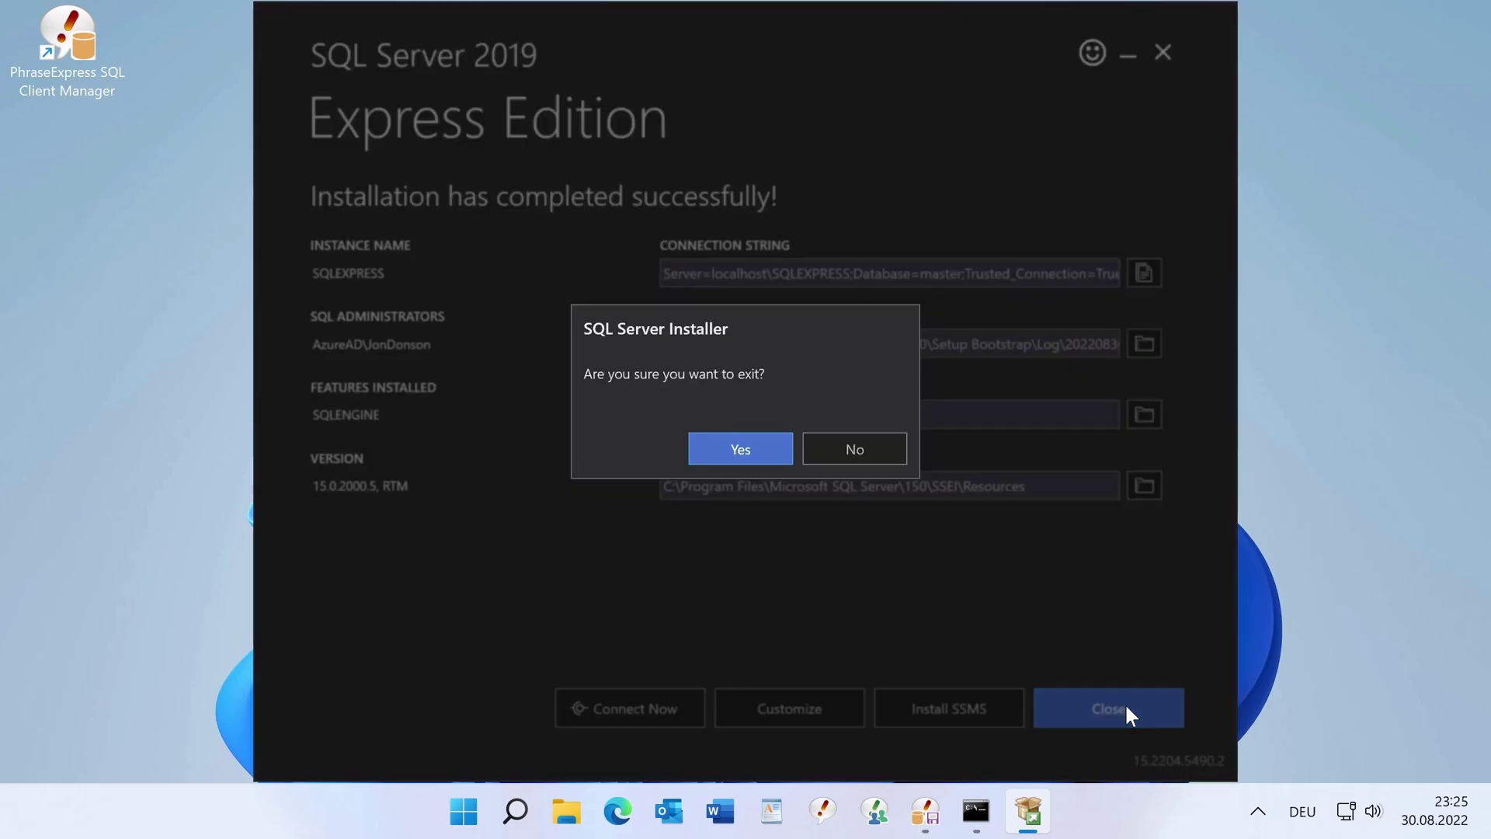
click(758, 454)
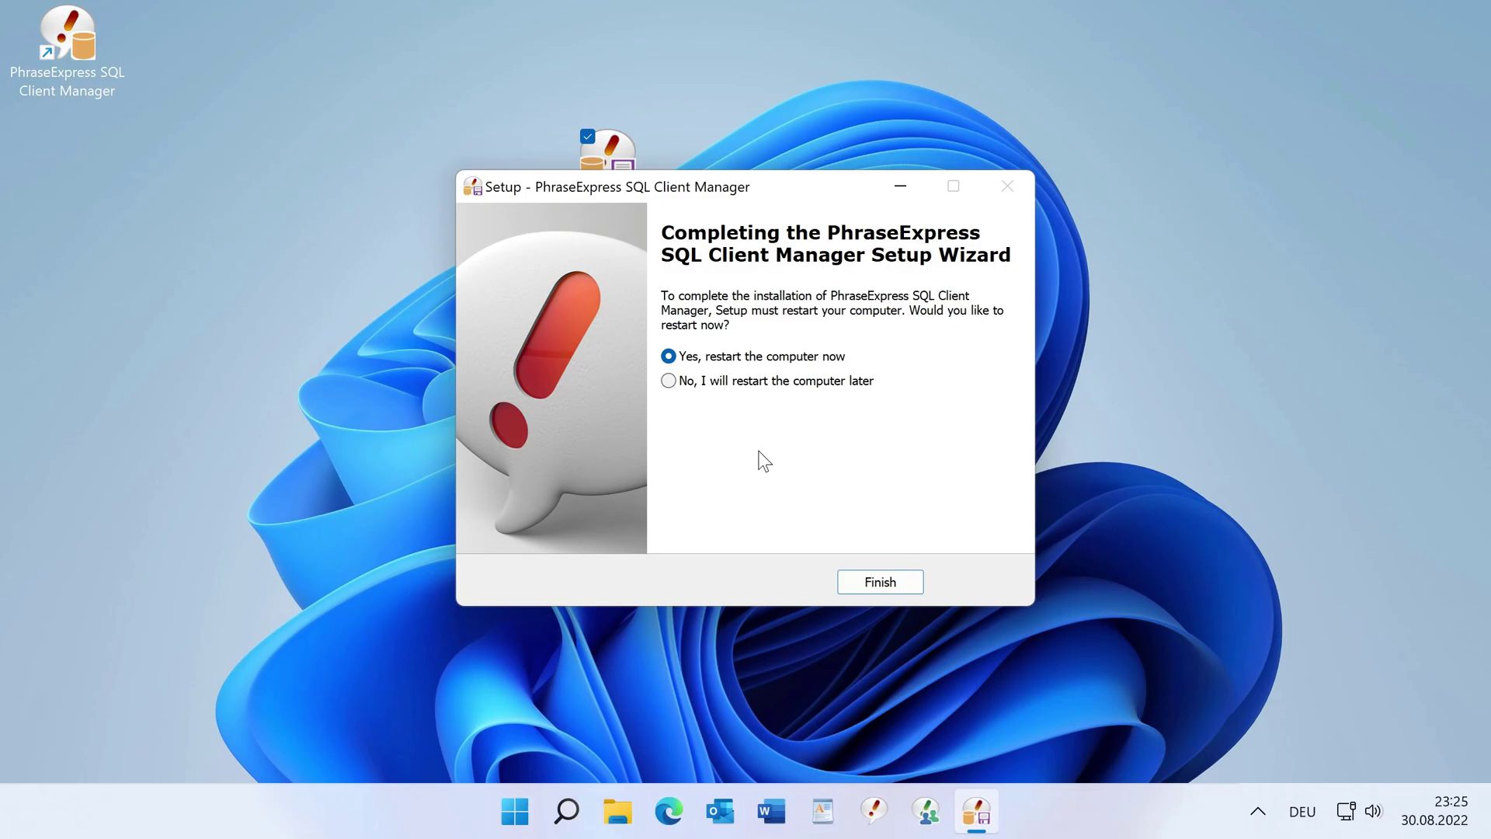
click(868, 579)
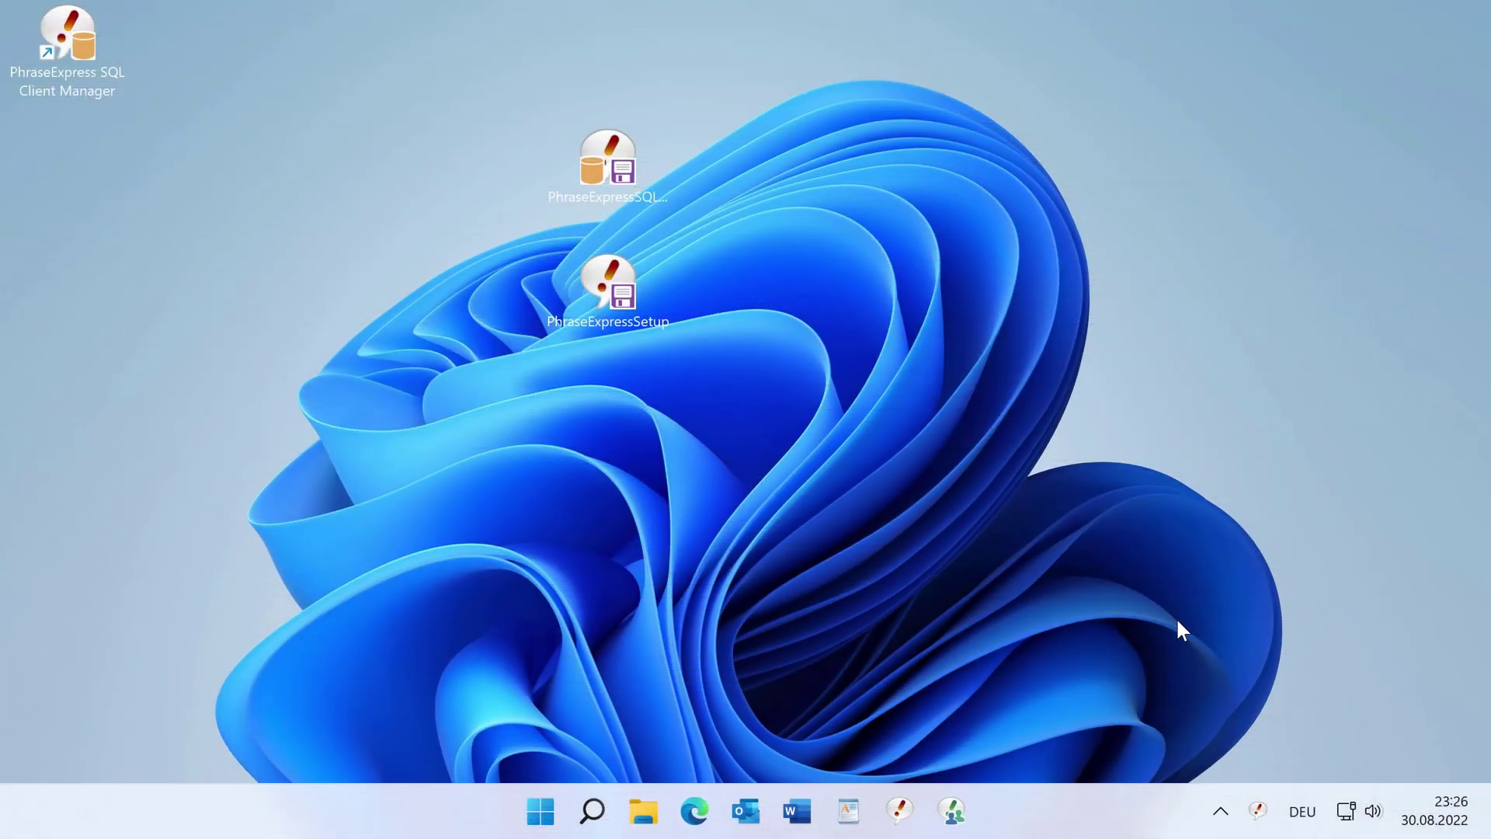
Step: Exit the running PhraseExpress client and open the PhraseExpress SQL Client Manager
right_click(1259, 810)
click(1252, 795)
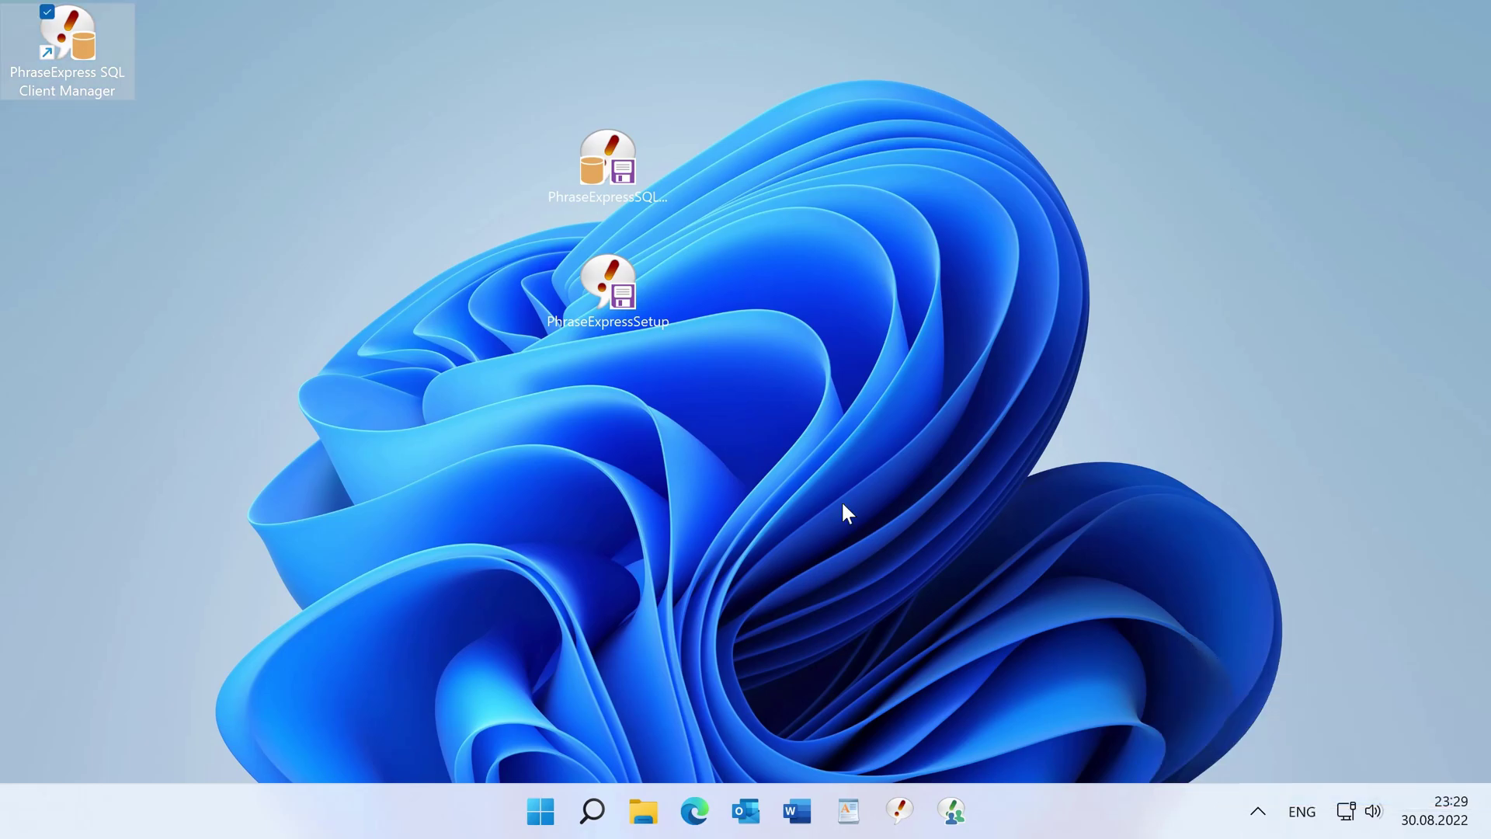
double_click(95, 49)
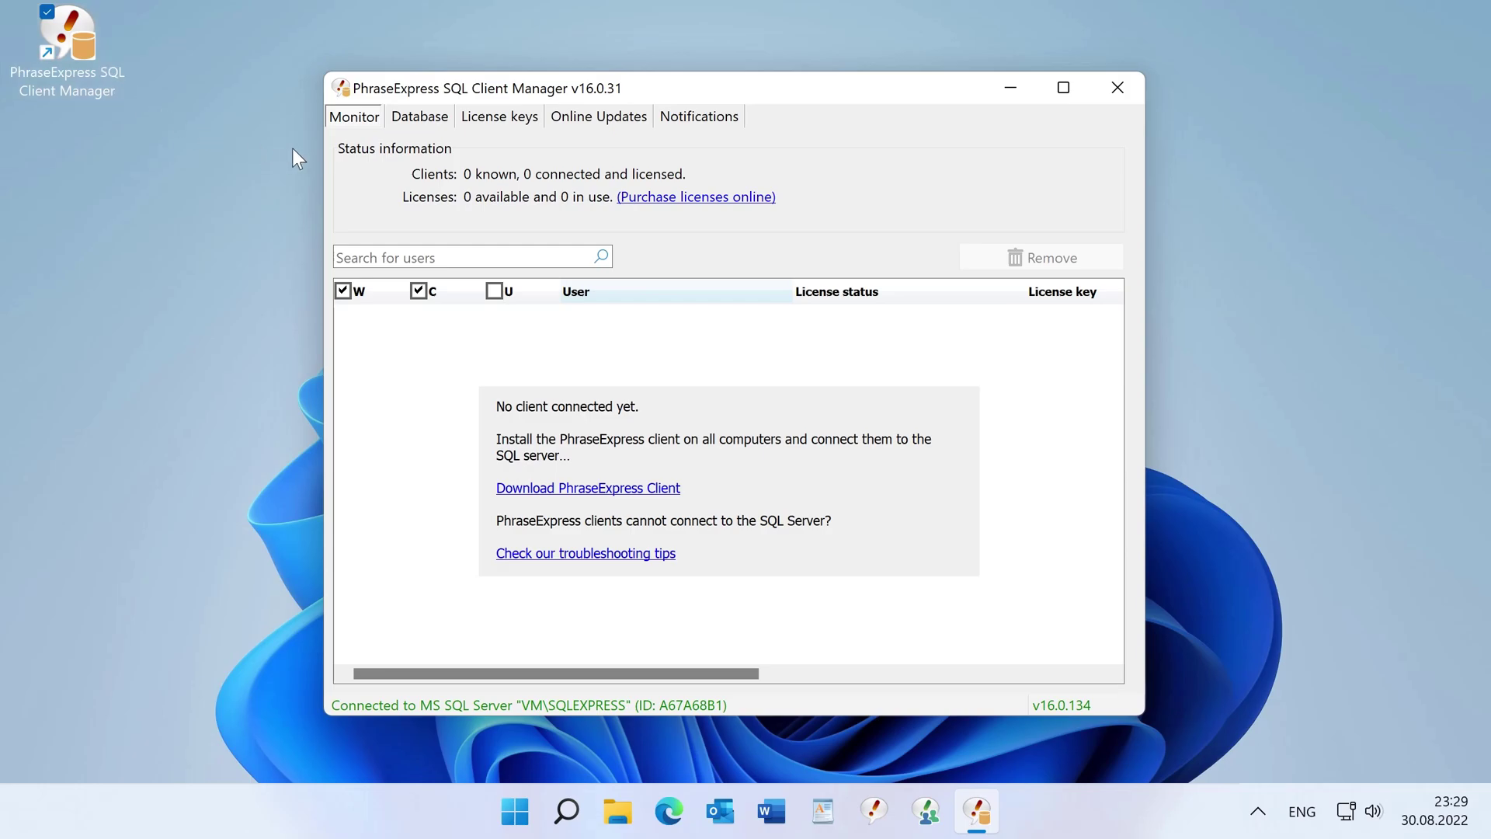
Step: Paste the license keys into the SQL Client Manager, register them and minimize its window
click(486, 118)
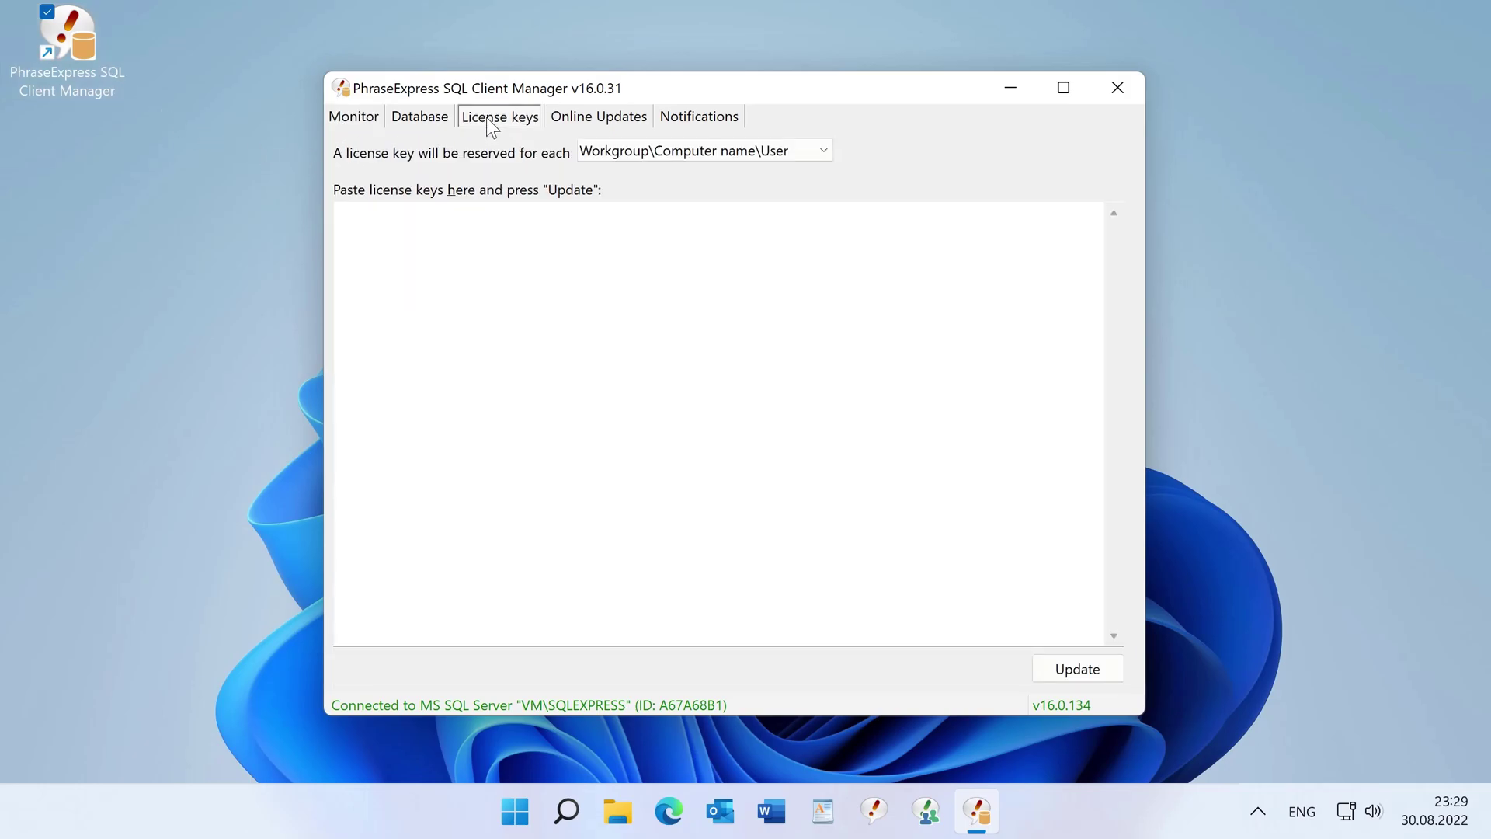
click(537, 335)
key(ctrl+v)
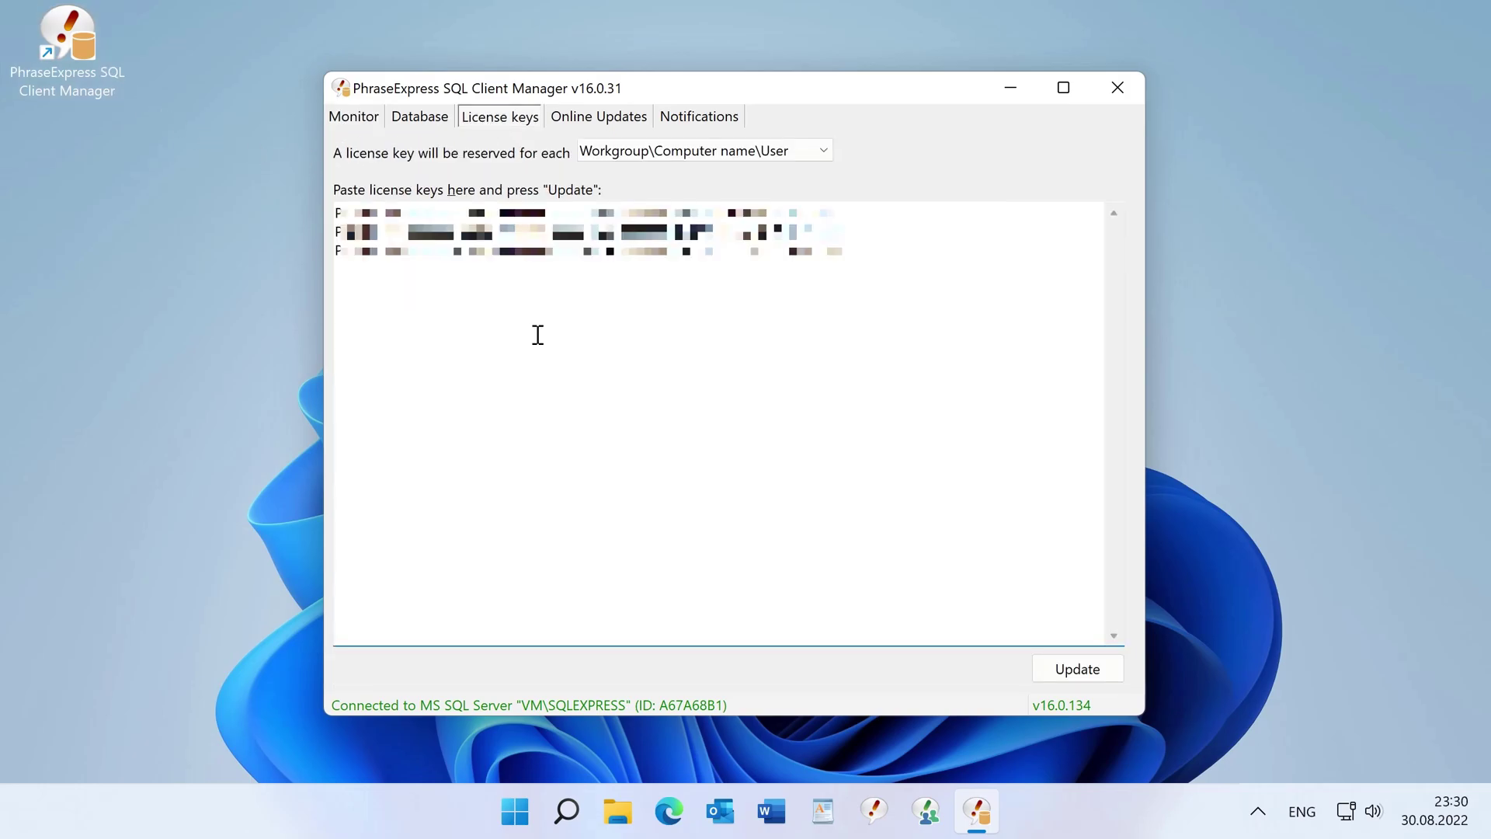
click(1058, 673)
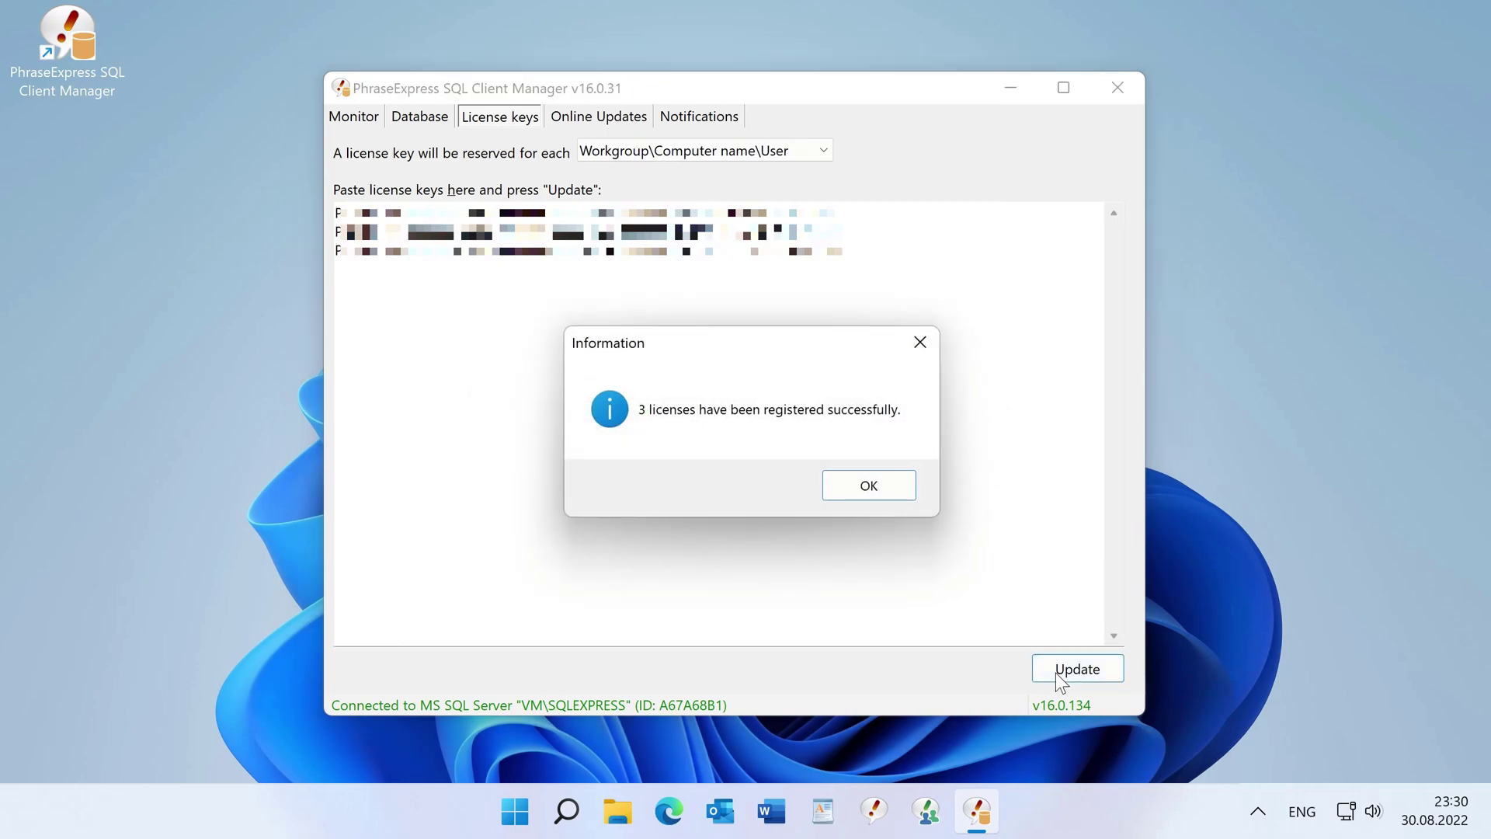
click(877, 497)
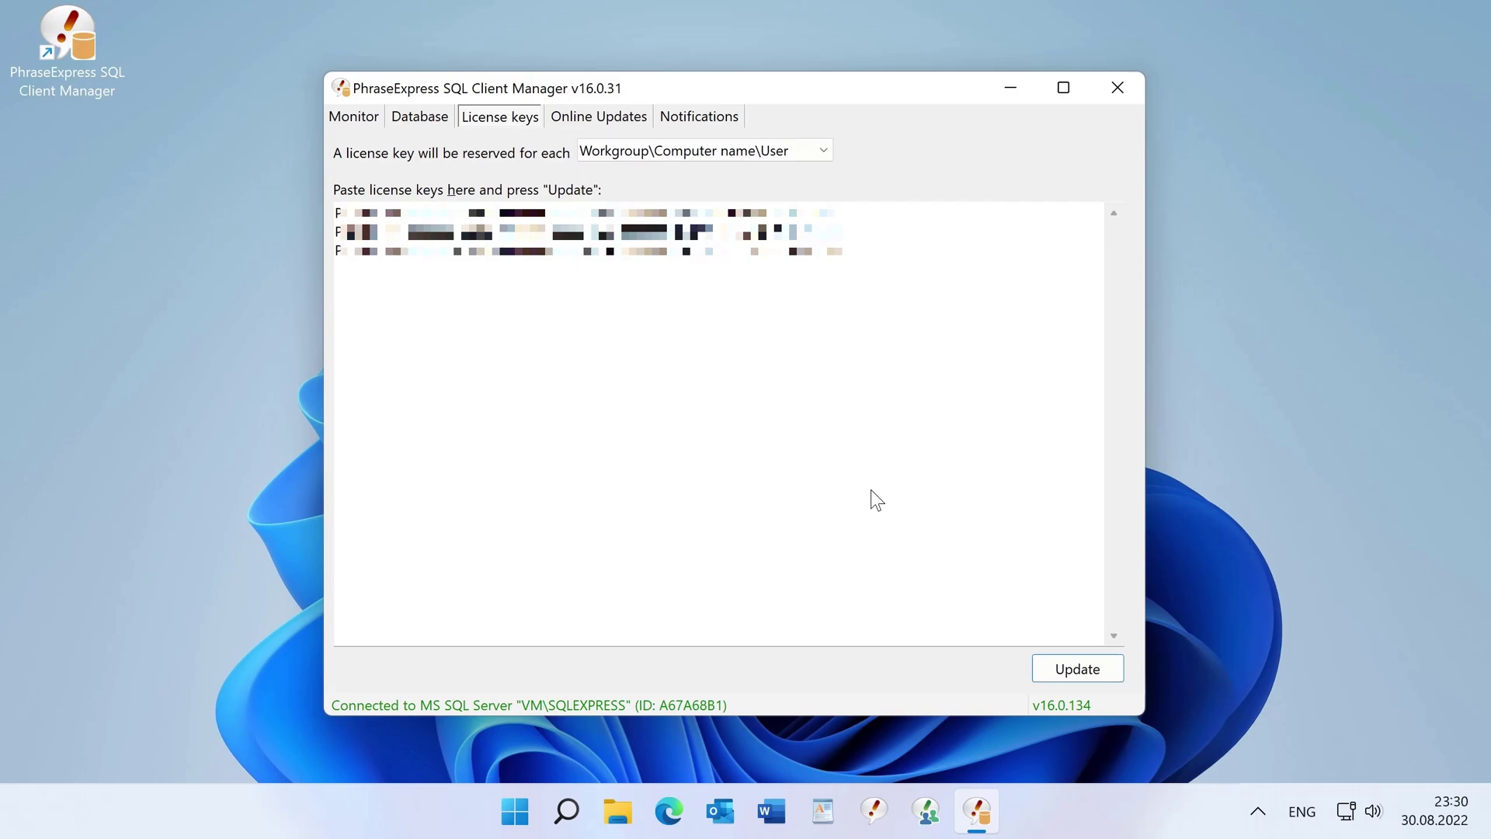
click(1008, 87)
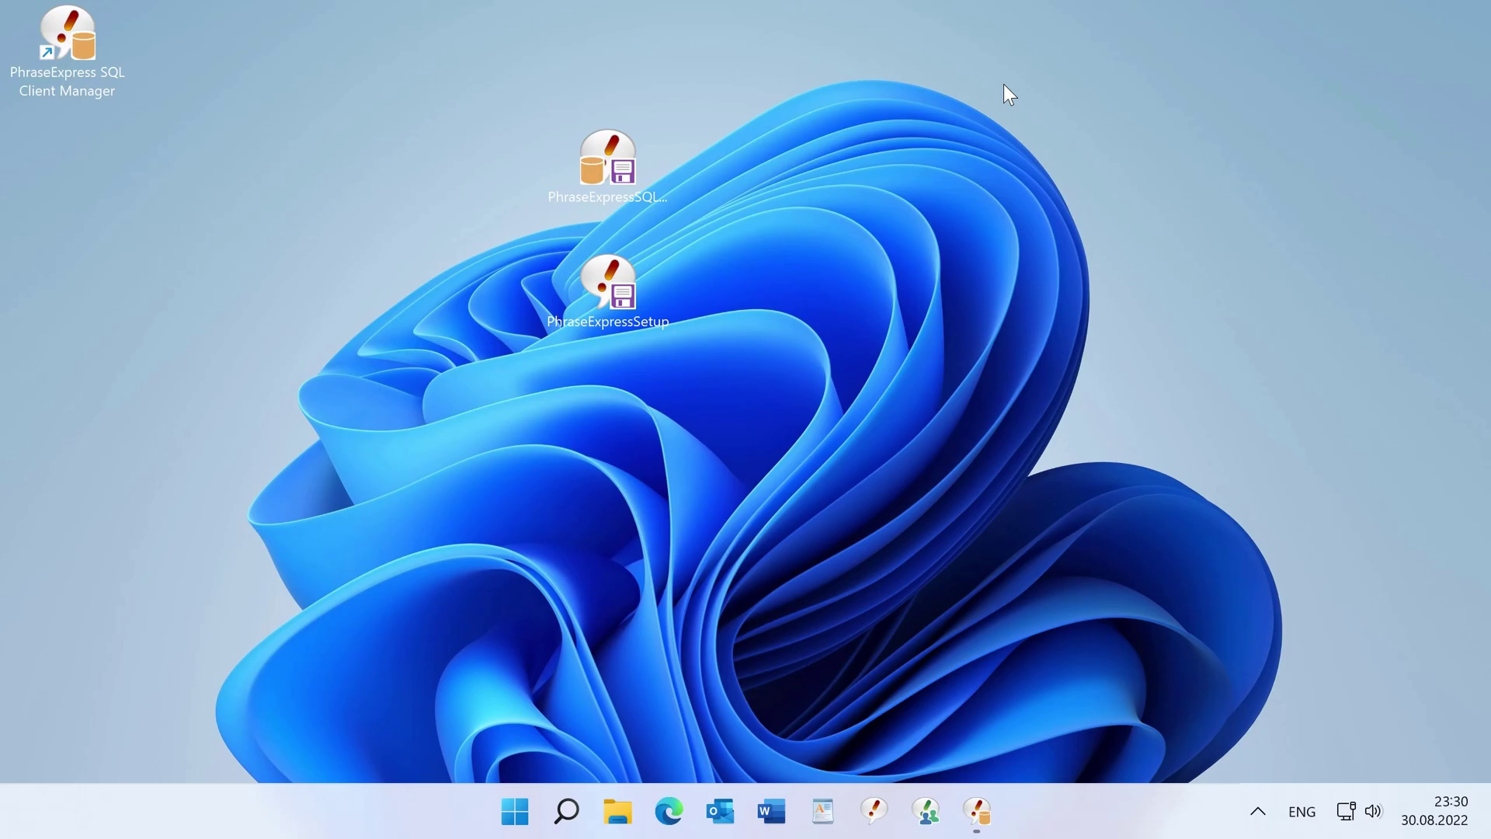
Step: Install the PhraseExpress client with Windows autostart, Microsoft SQL server support, Windows firewall configuration and Outlook integration
double_click(608, 291)
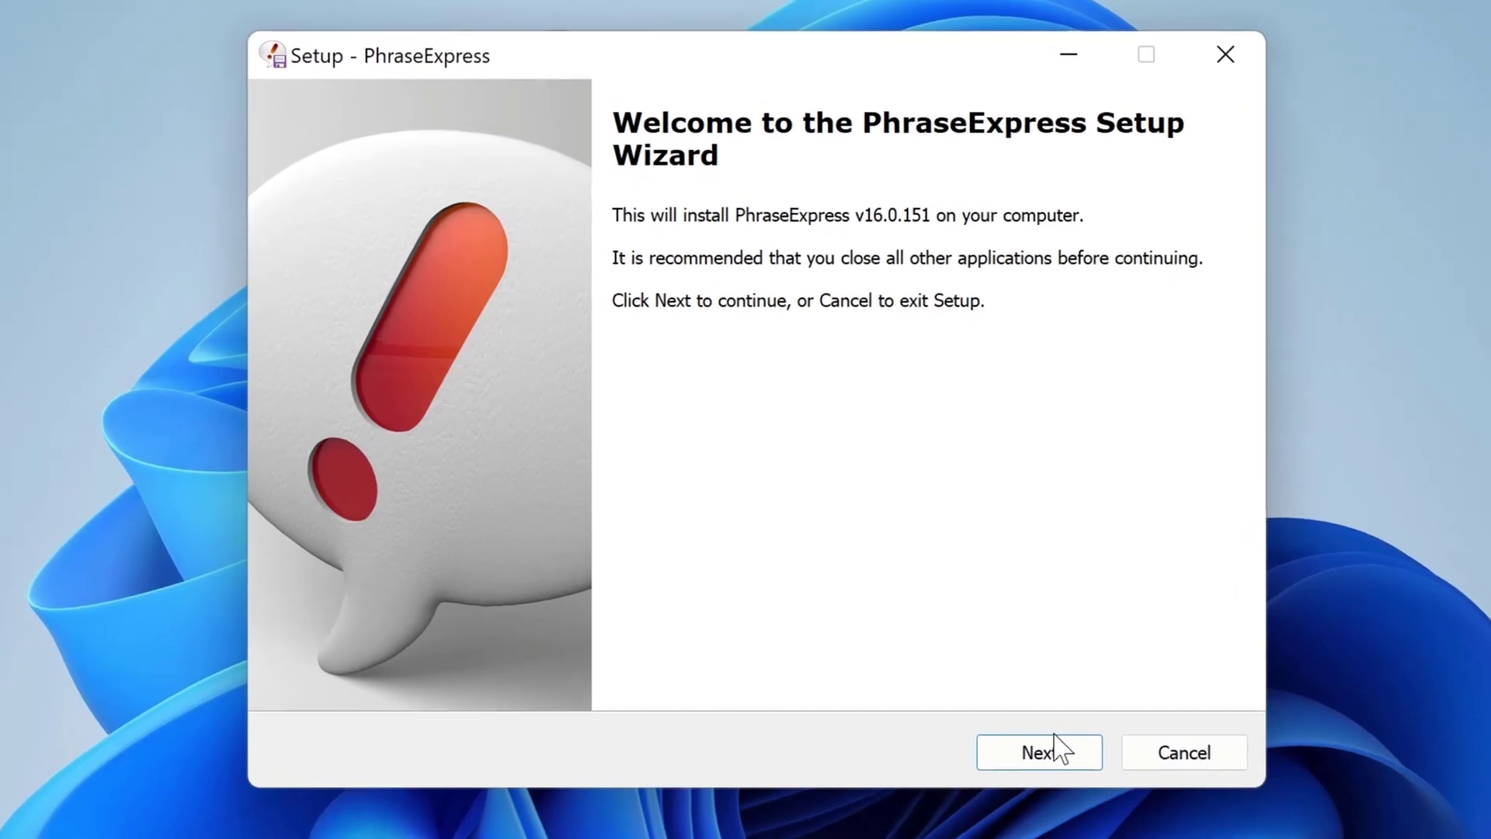
click(1047, 749)
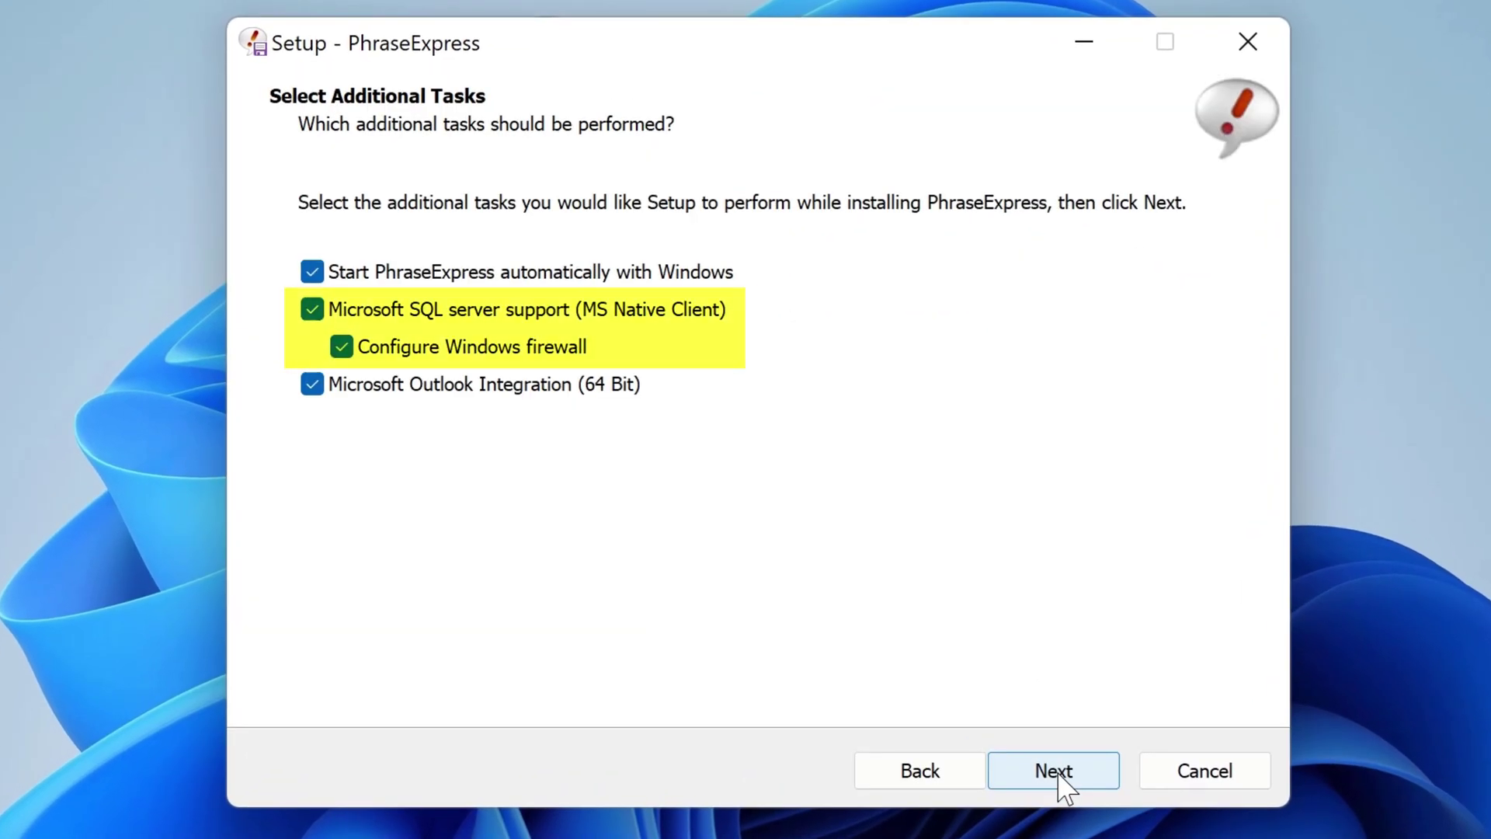
click(1053, 771)
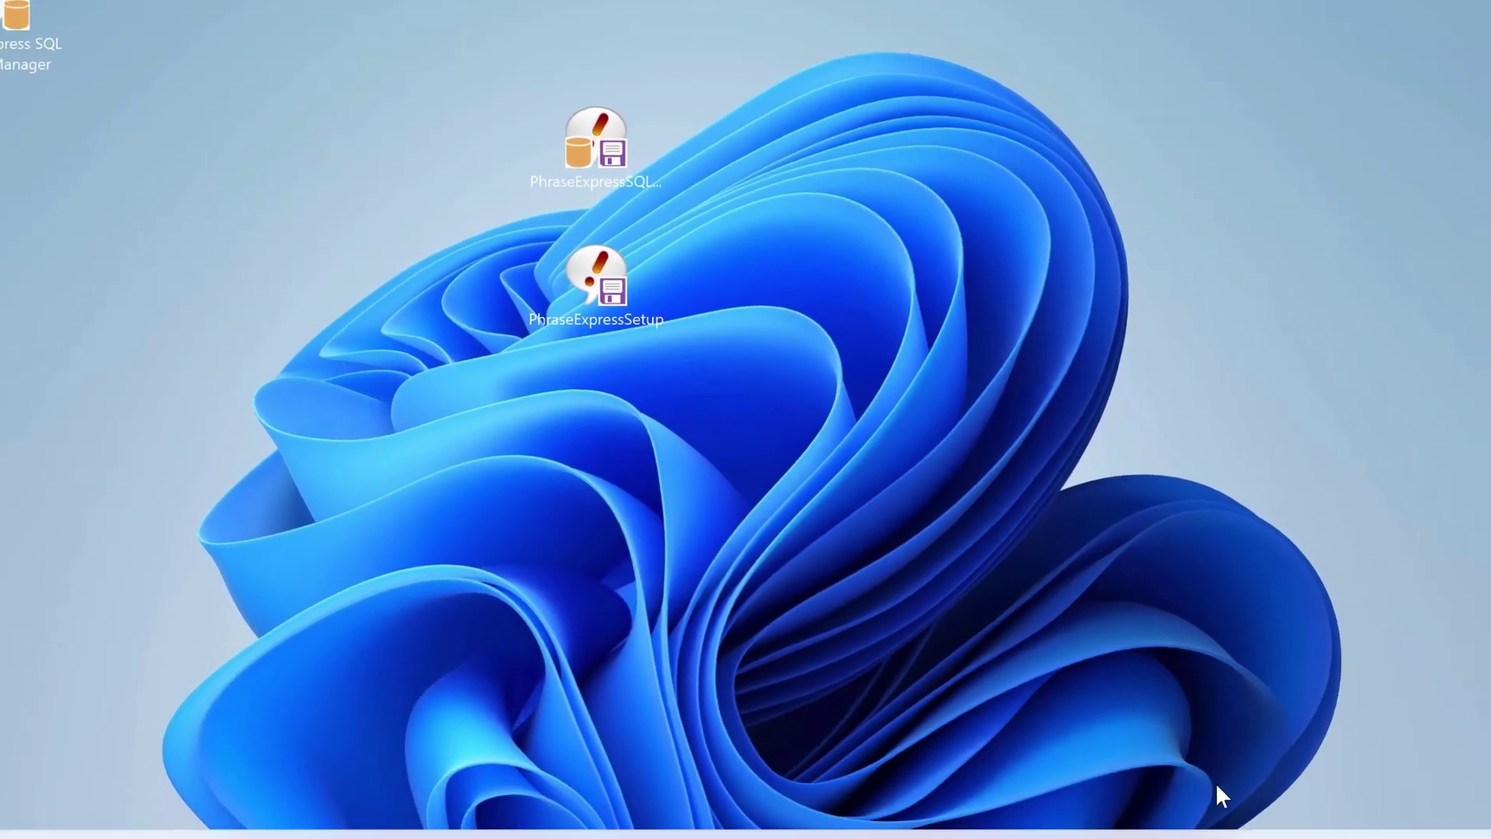
Step: In the PhraseExpress program window, transfer all phrases and folders except Trash from PhraseExpress Serververbindung into the SQL database
right_click(1259, 811)
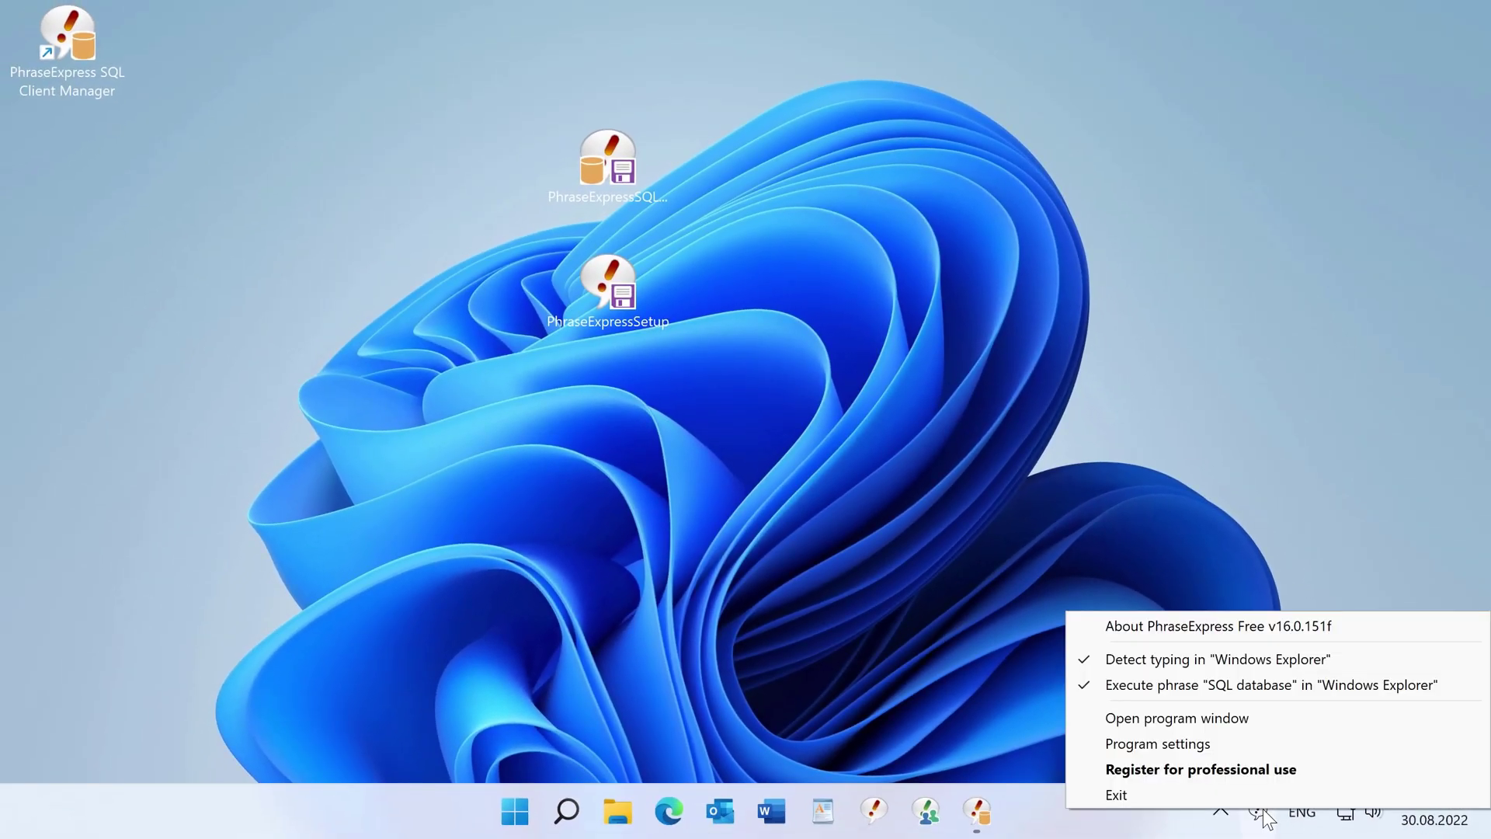
click(1229, 721)
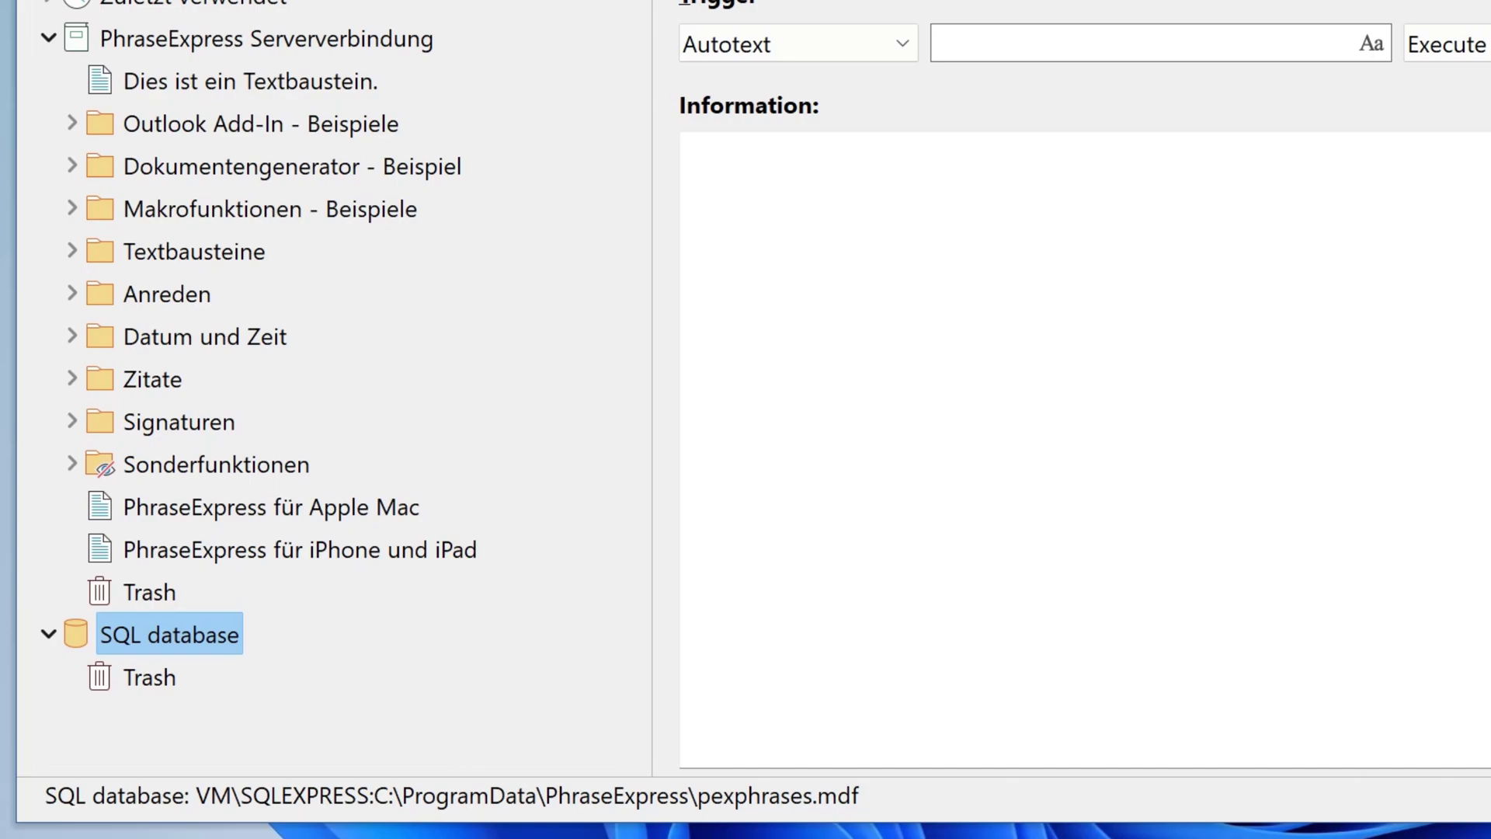
click(328, 80)
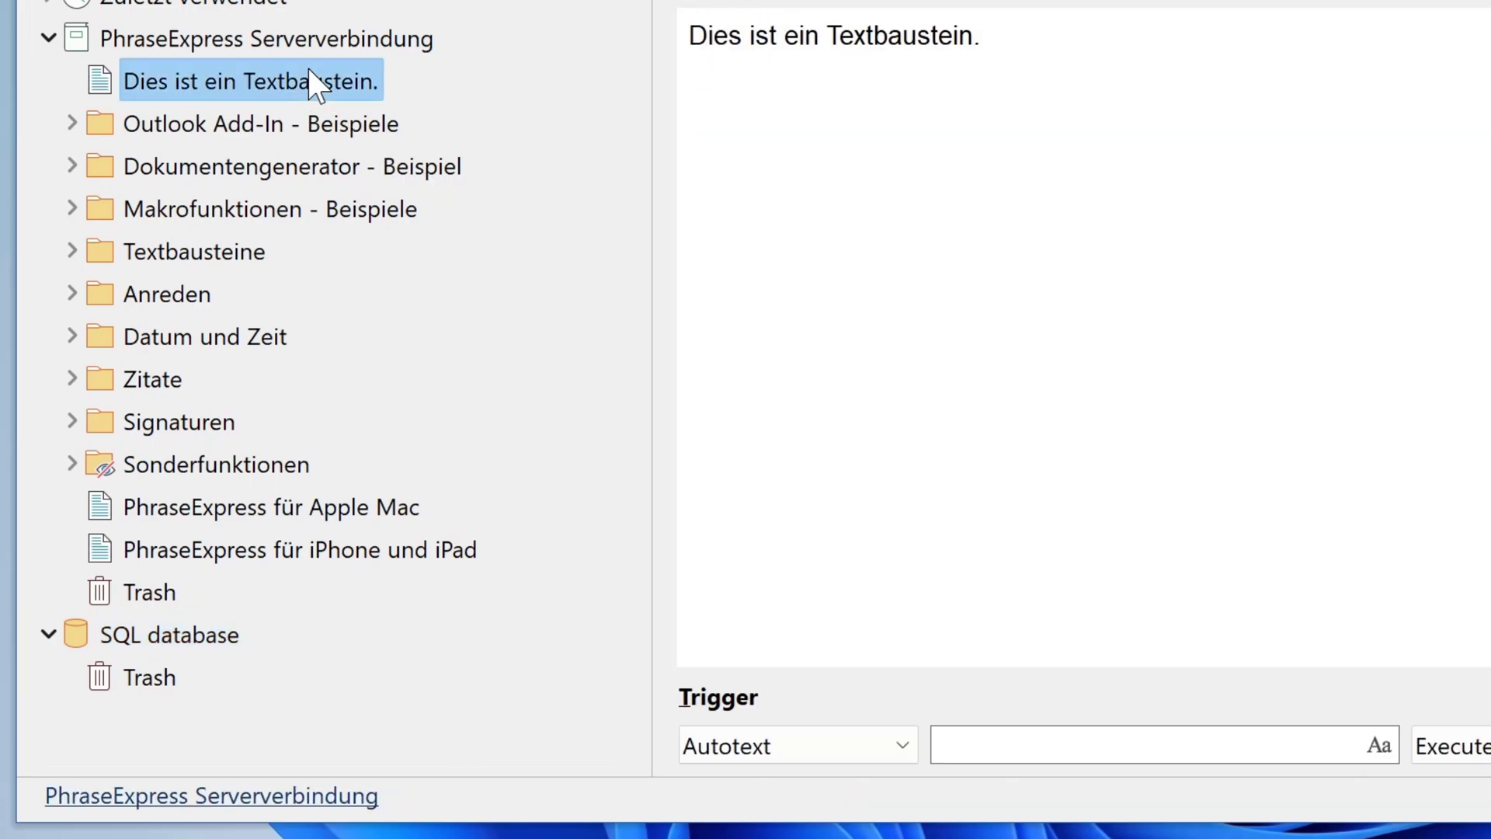
shift+click(358, 551)
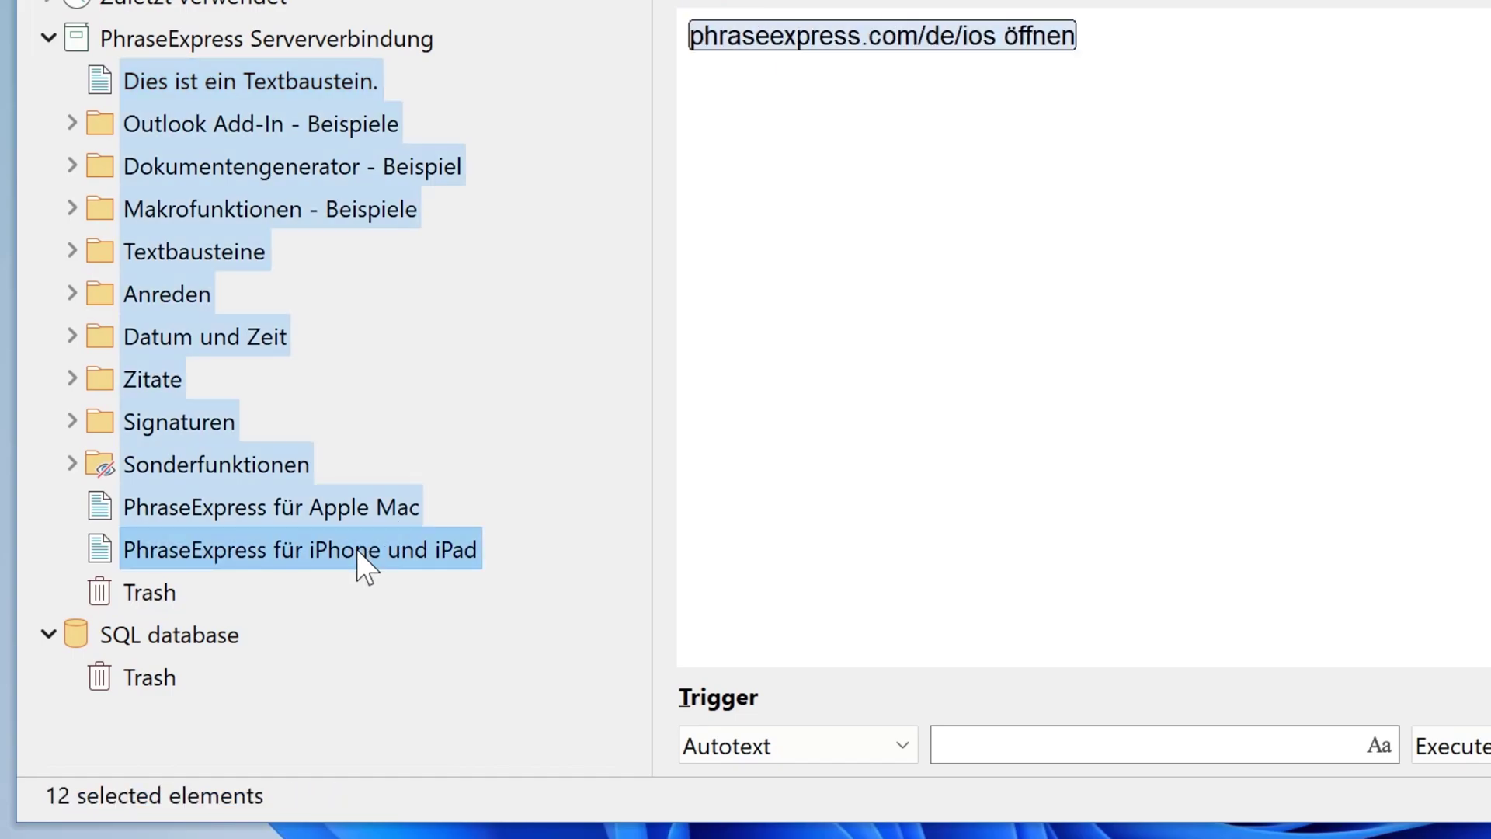
drag(256, 541, 214, 645)
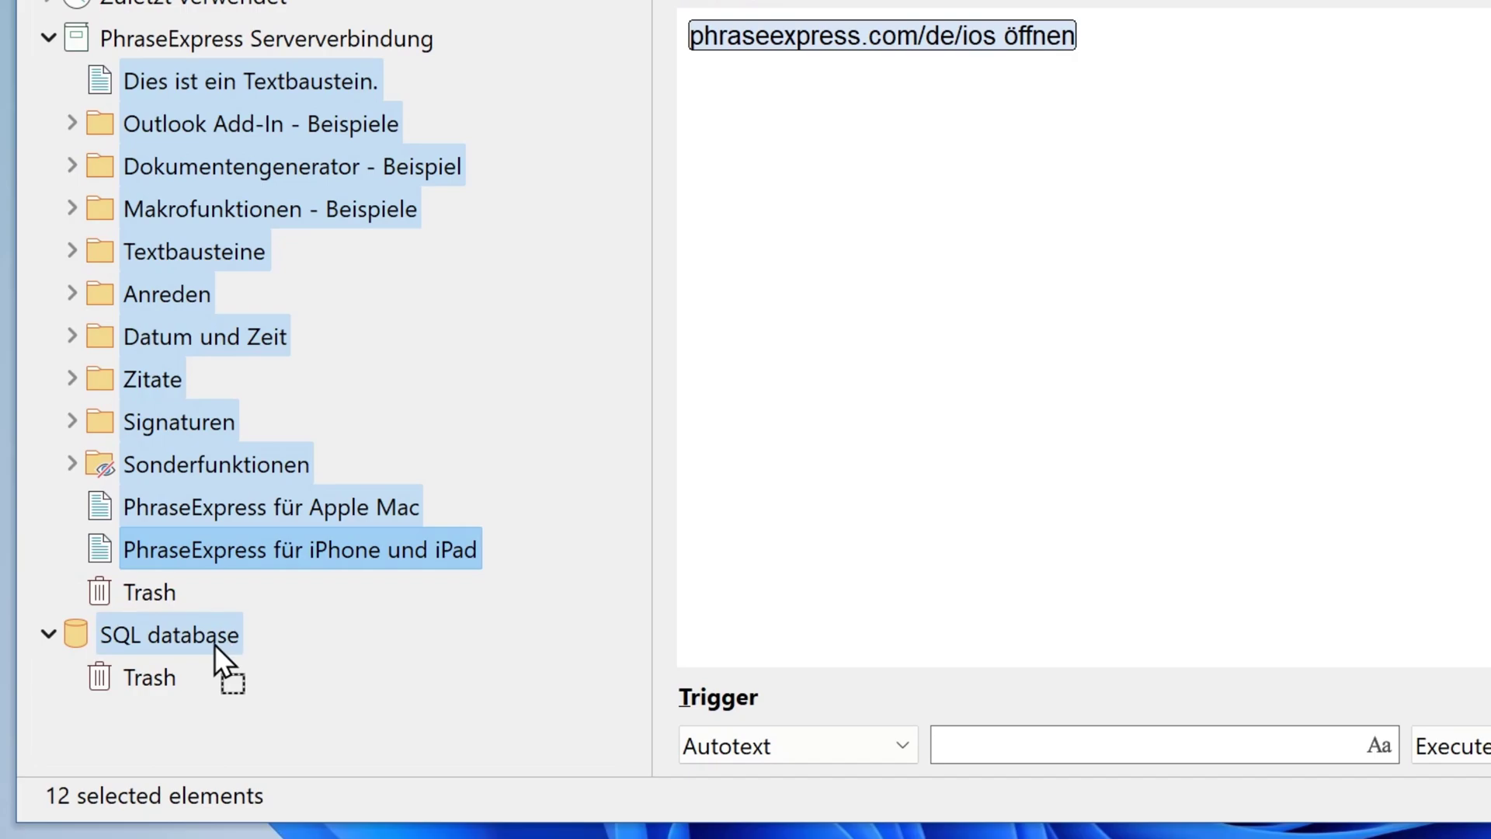
drag(214, 645, 214, 644)
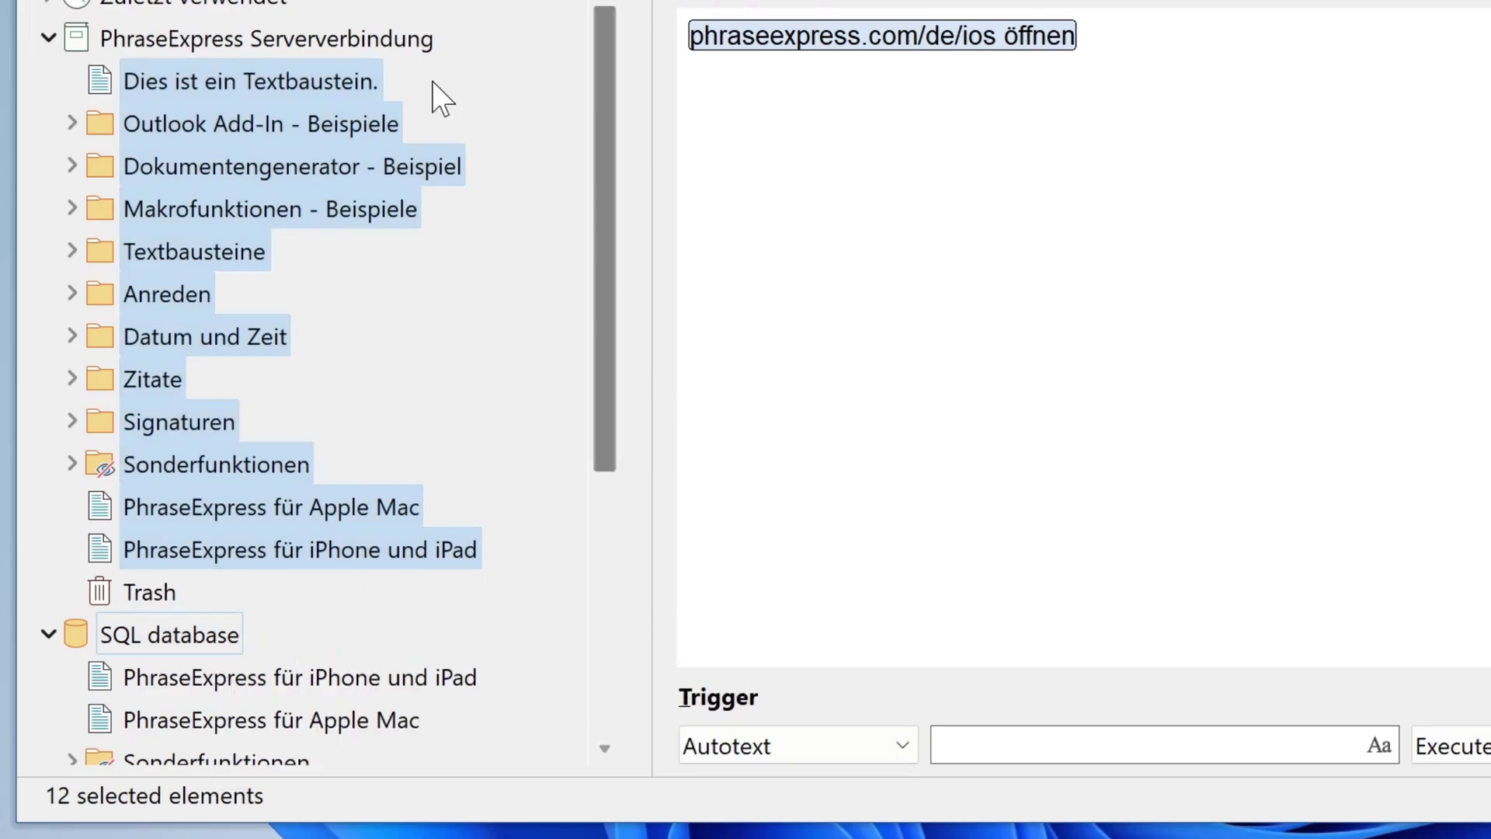
Step: Unload the old PhraseExpress Serververbindung phrase file from PhraseExpress and close the program window
click(405, 51)
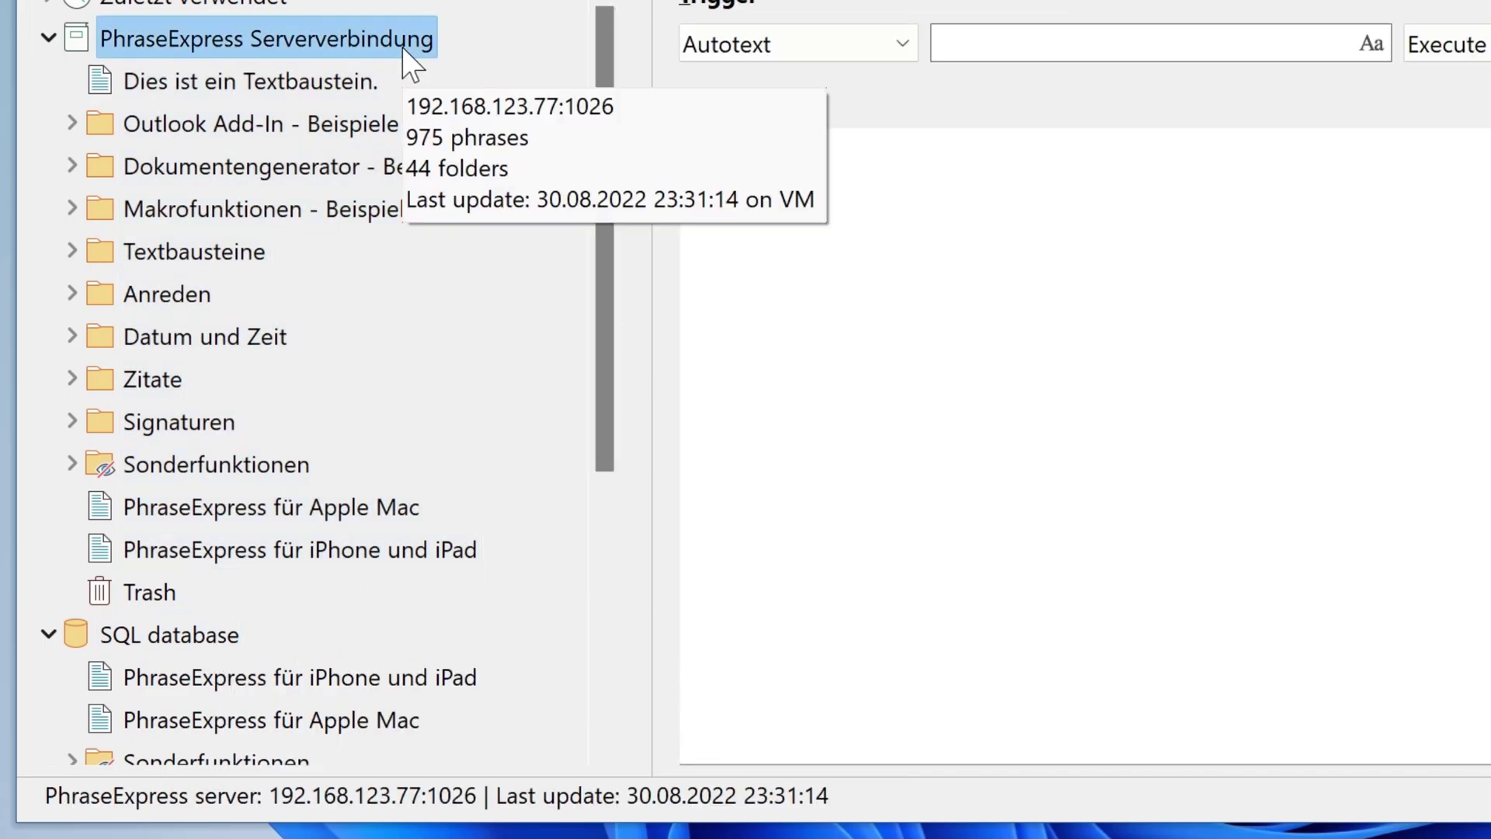
click(219, 630)
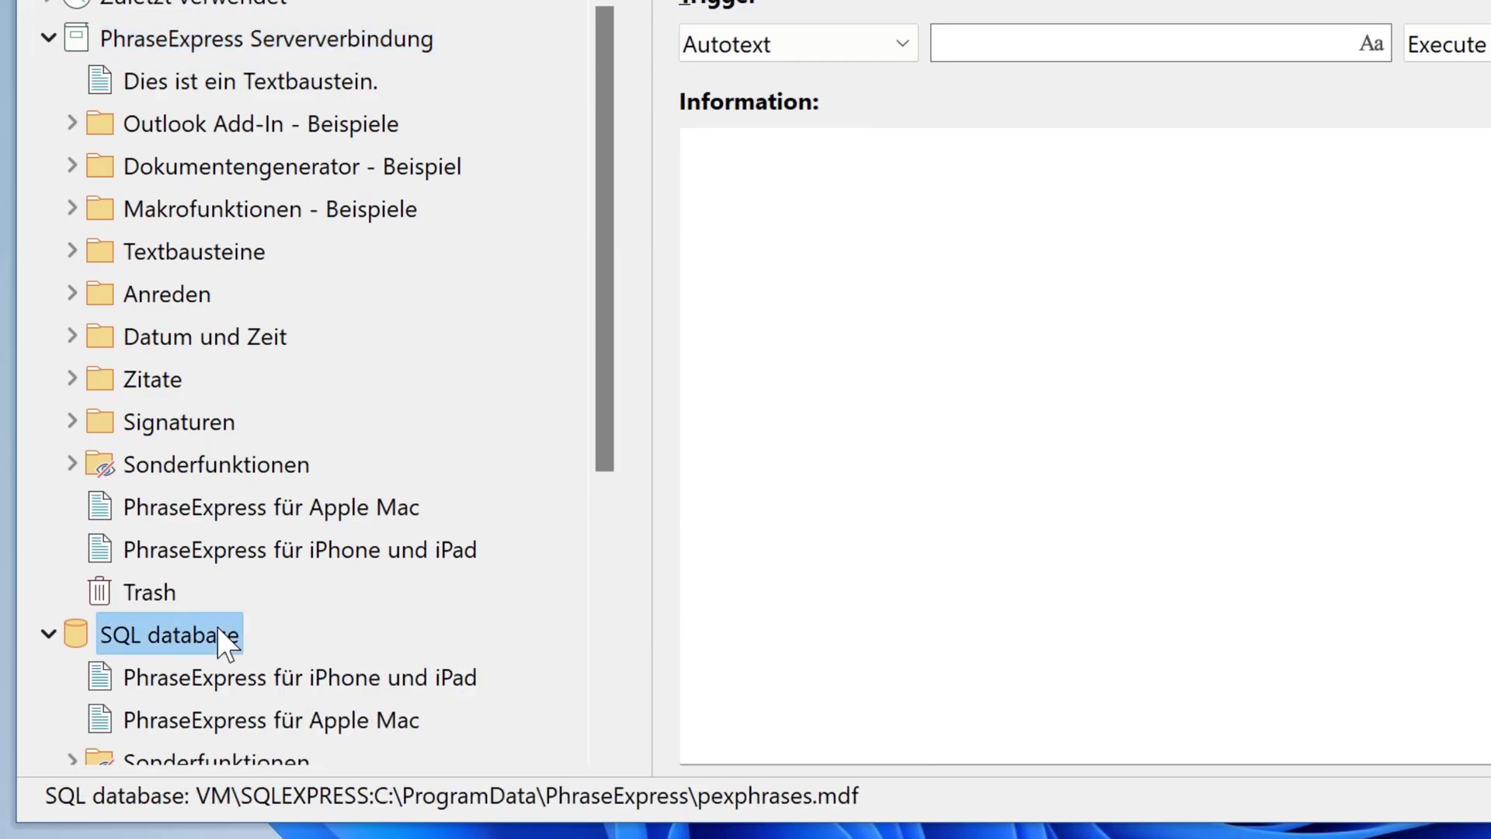
click(416, 38)
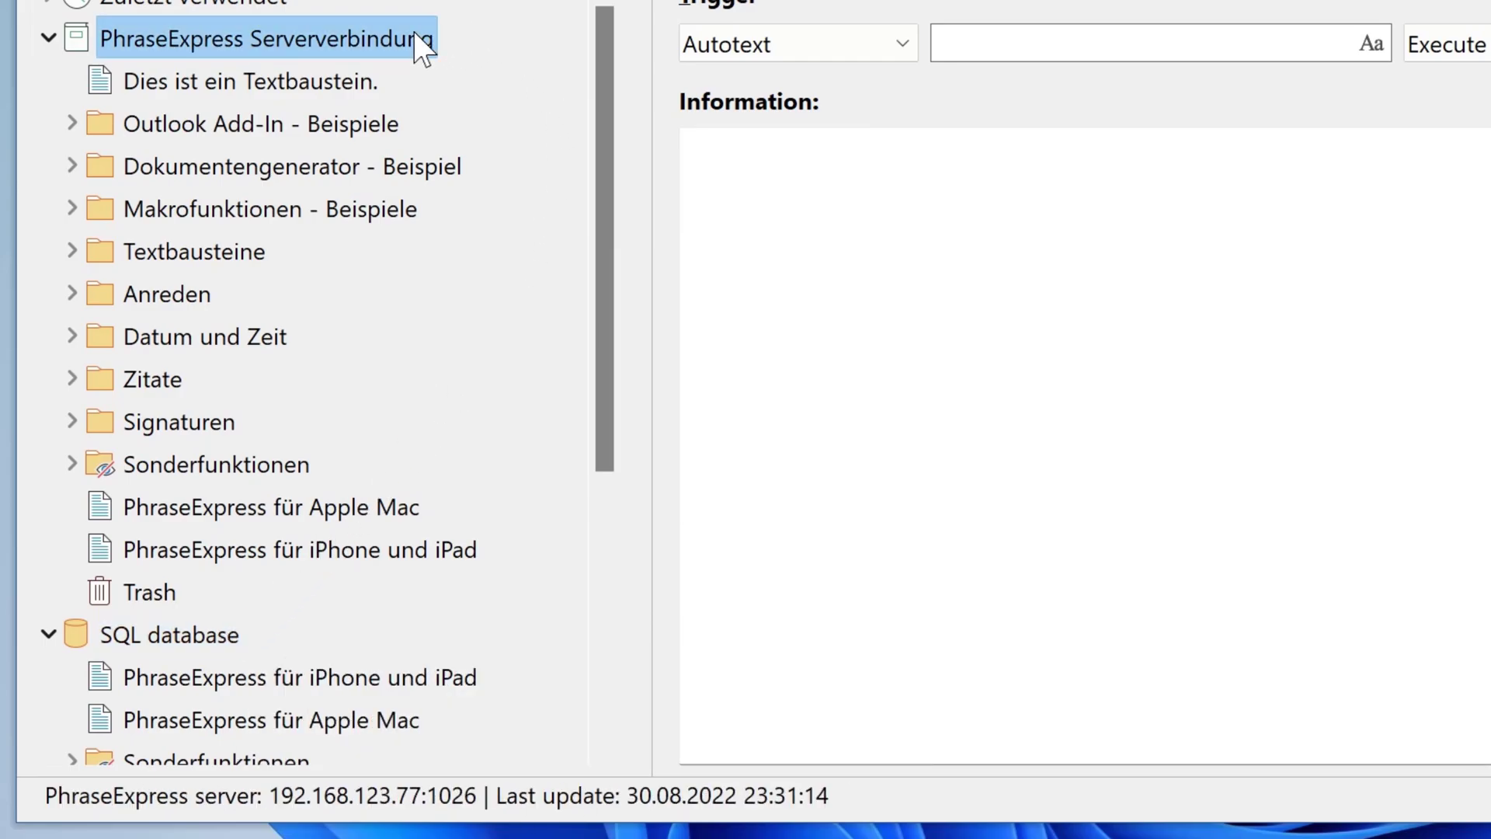
right_click(420, 47)
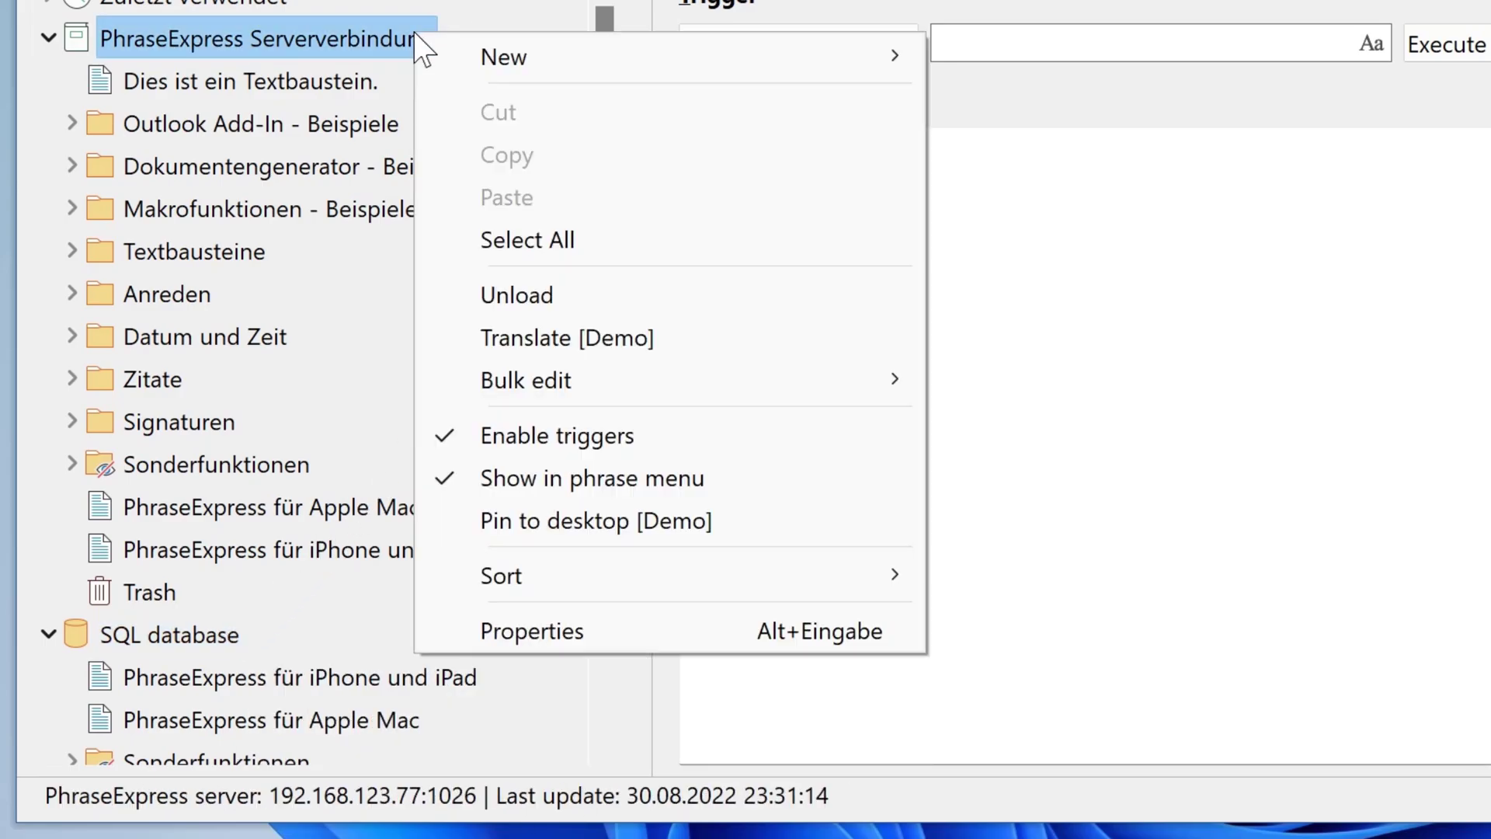
click(566, 293)
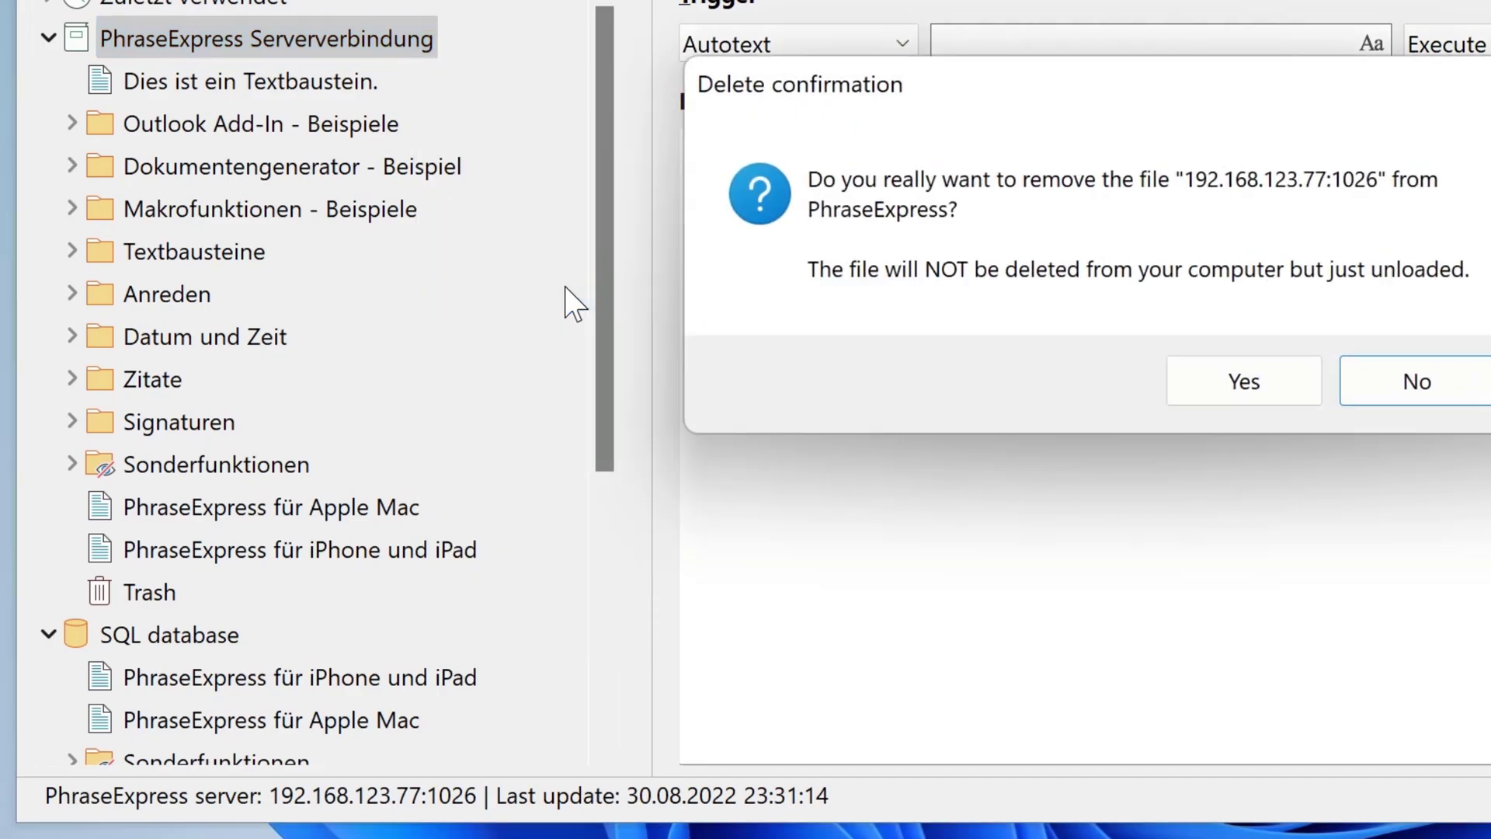
click(1225, 389)
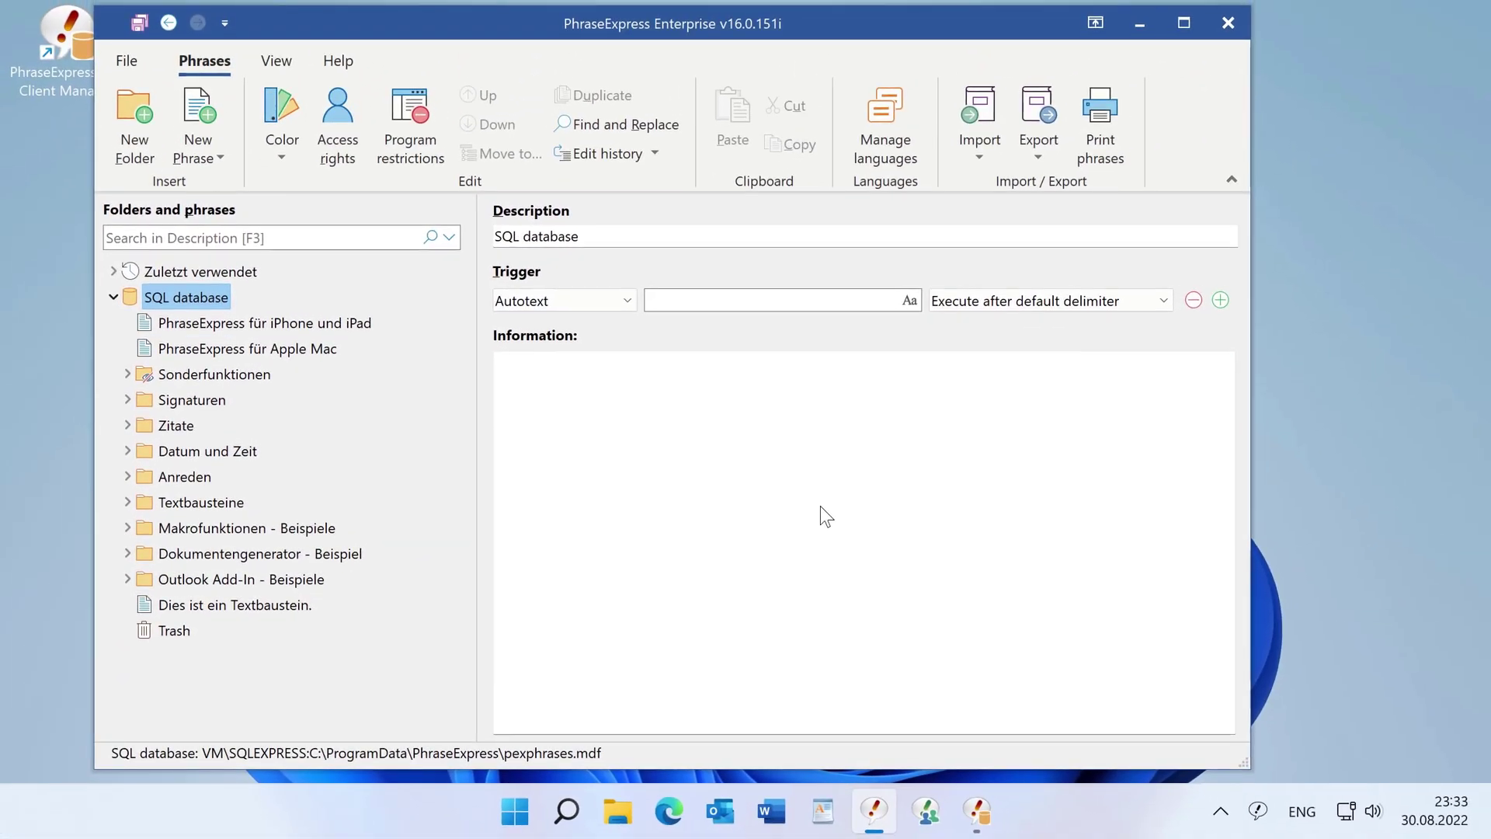
key(alt+F4)
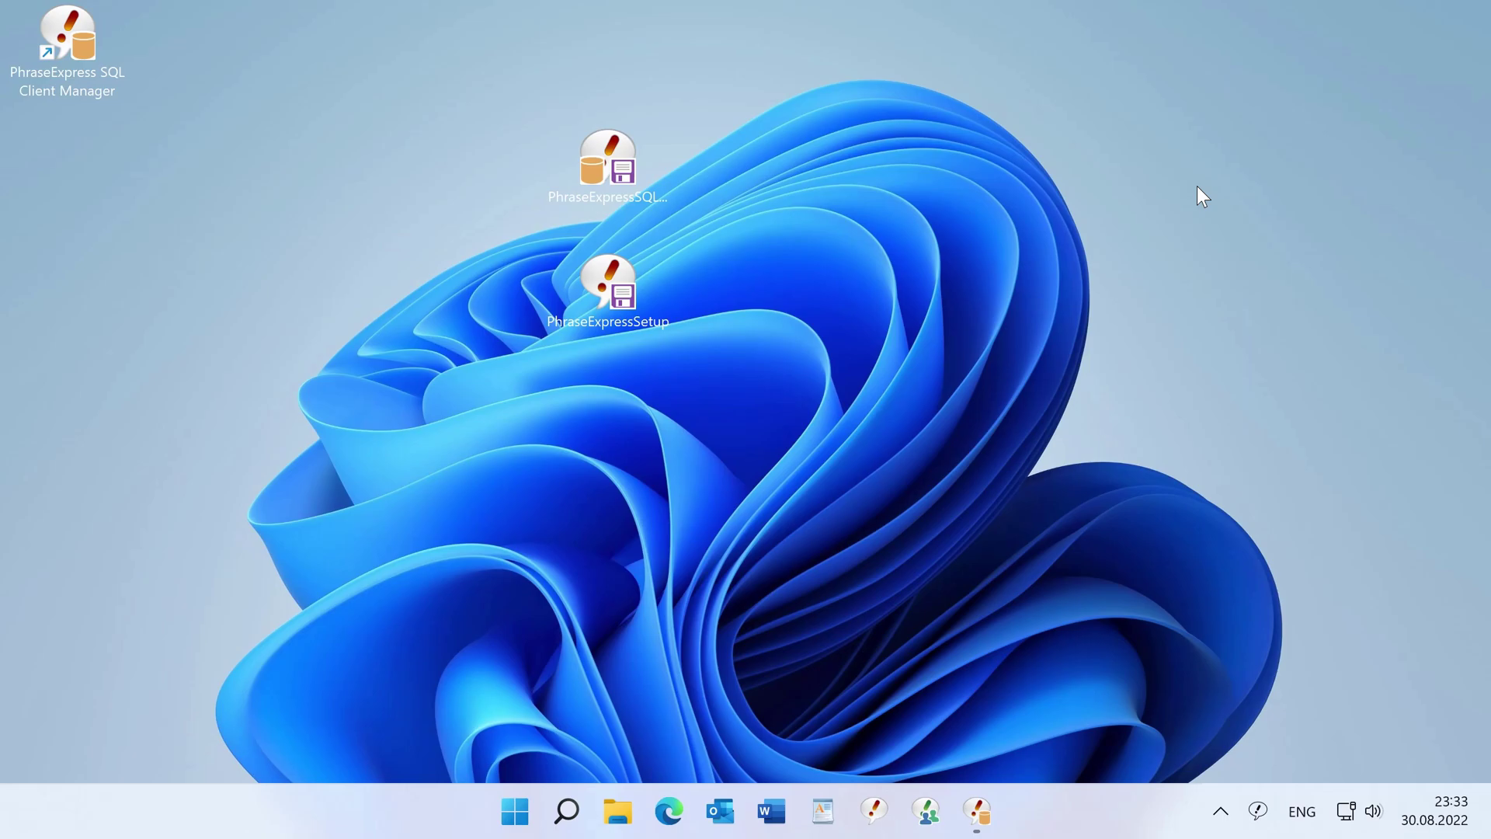
Step: Switch to the Windows Apps & features settings and filter the installed apps by "phrase"
key(super)
text(progr)
click(438, 314)
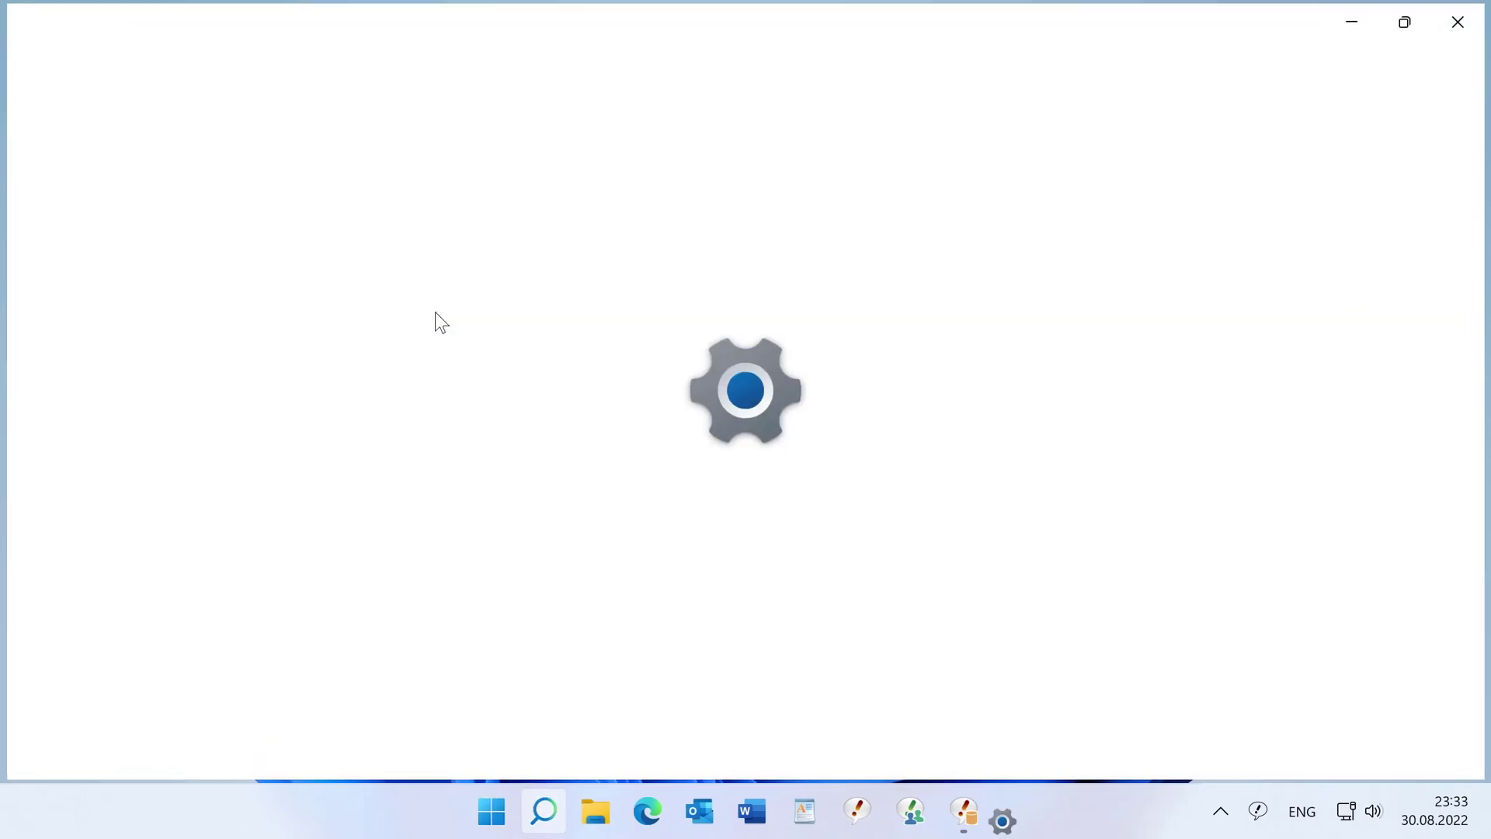
click(457, 463)
text(phrase)
Step: Uninstall the old PhraseExpress Server, allowing the device changes and confirming its removal, and close the Windows settings
click(1433, 588)
click(1217, 675)
click(1374, 709)
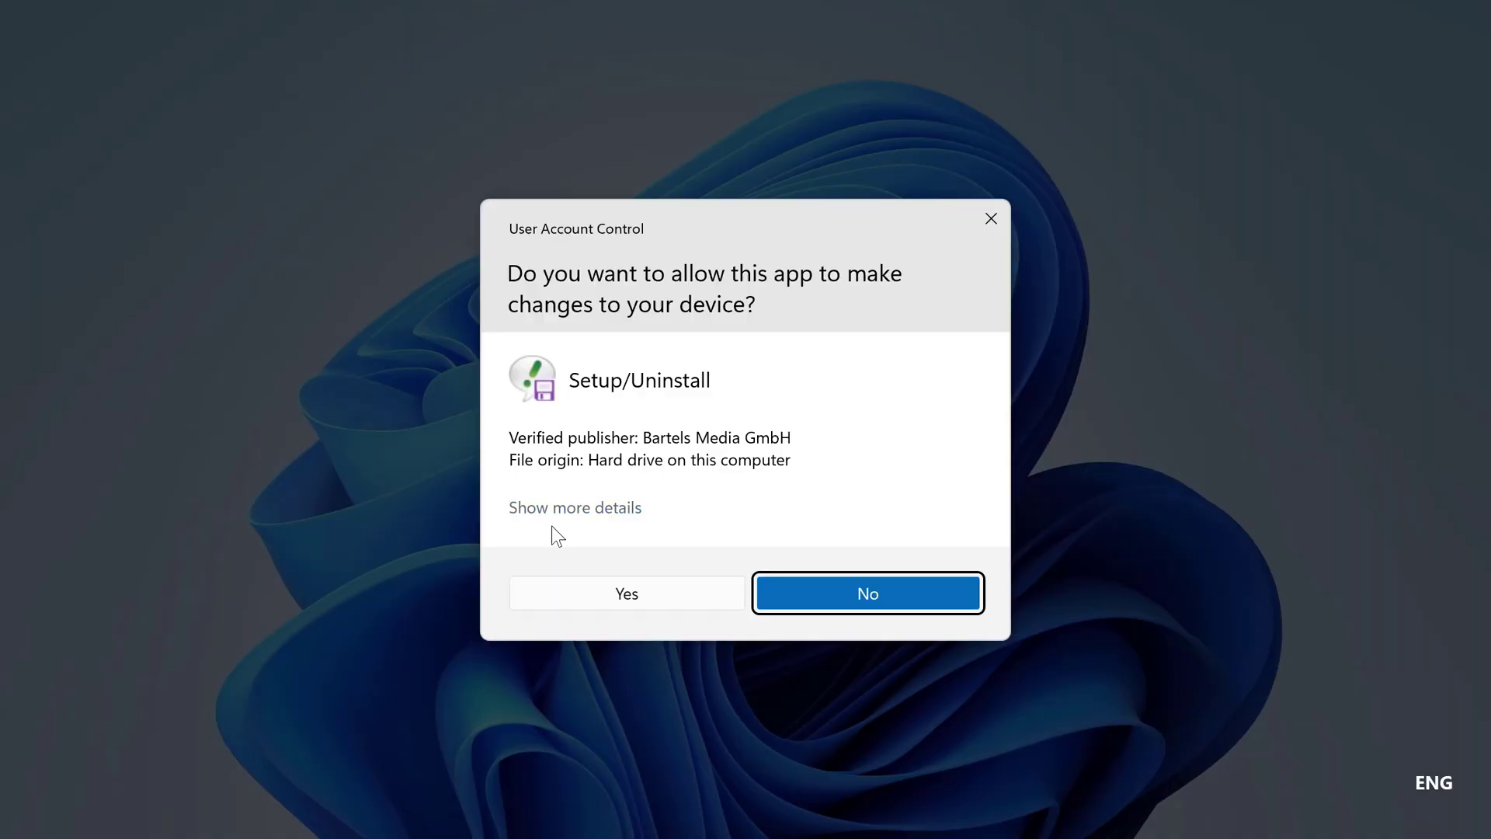
click(556, 589)
click(931, 487)
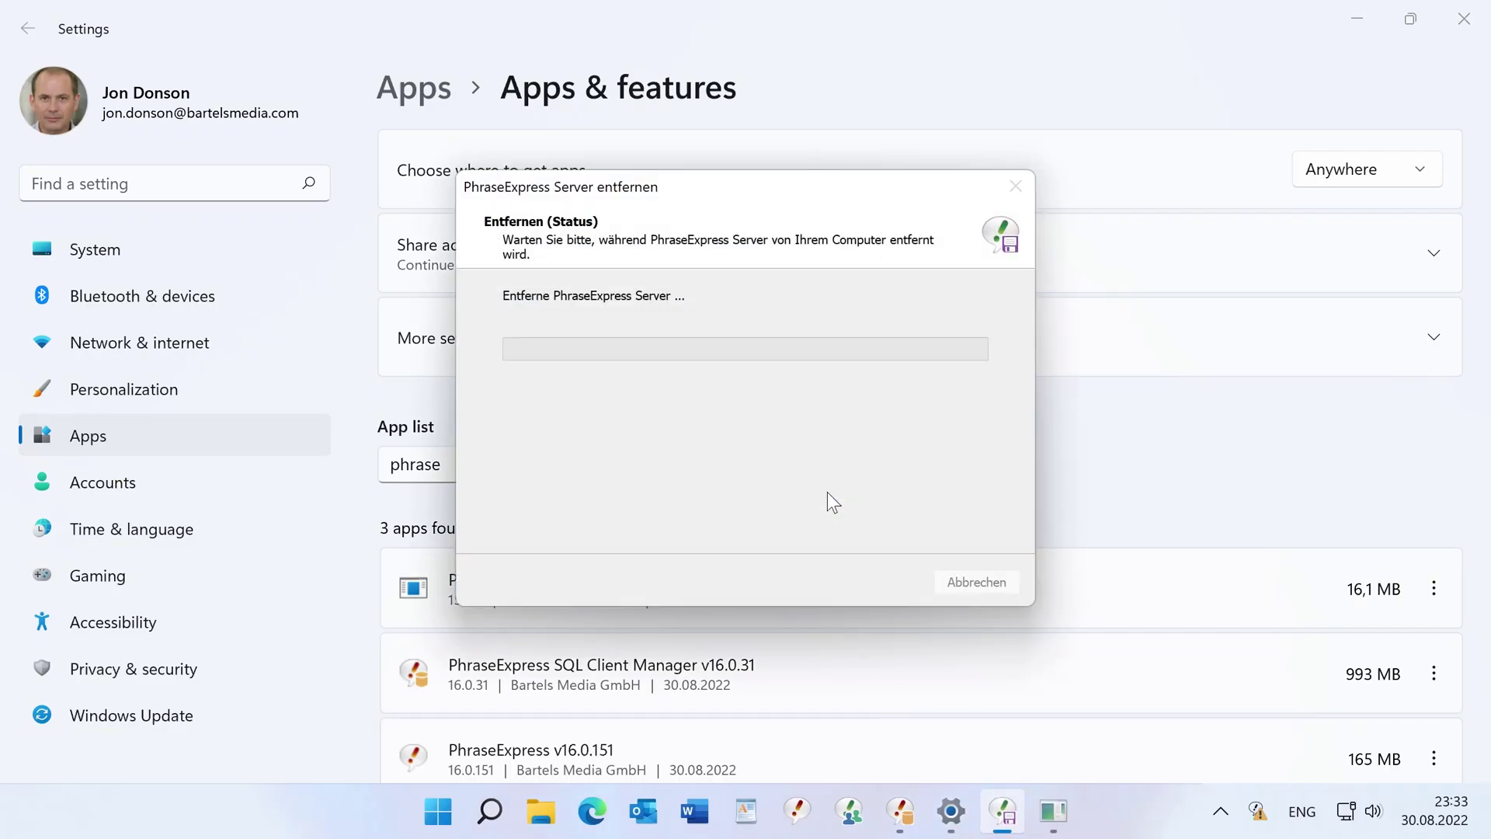
click(914, 491)
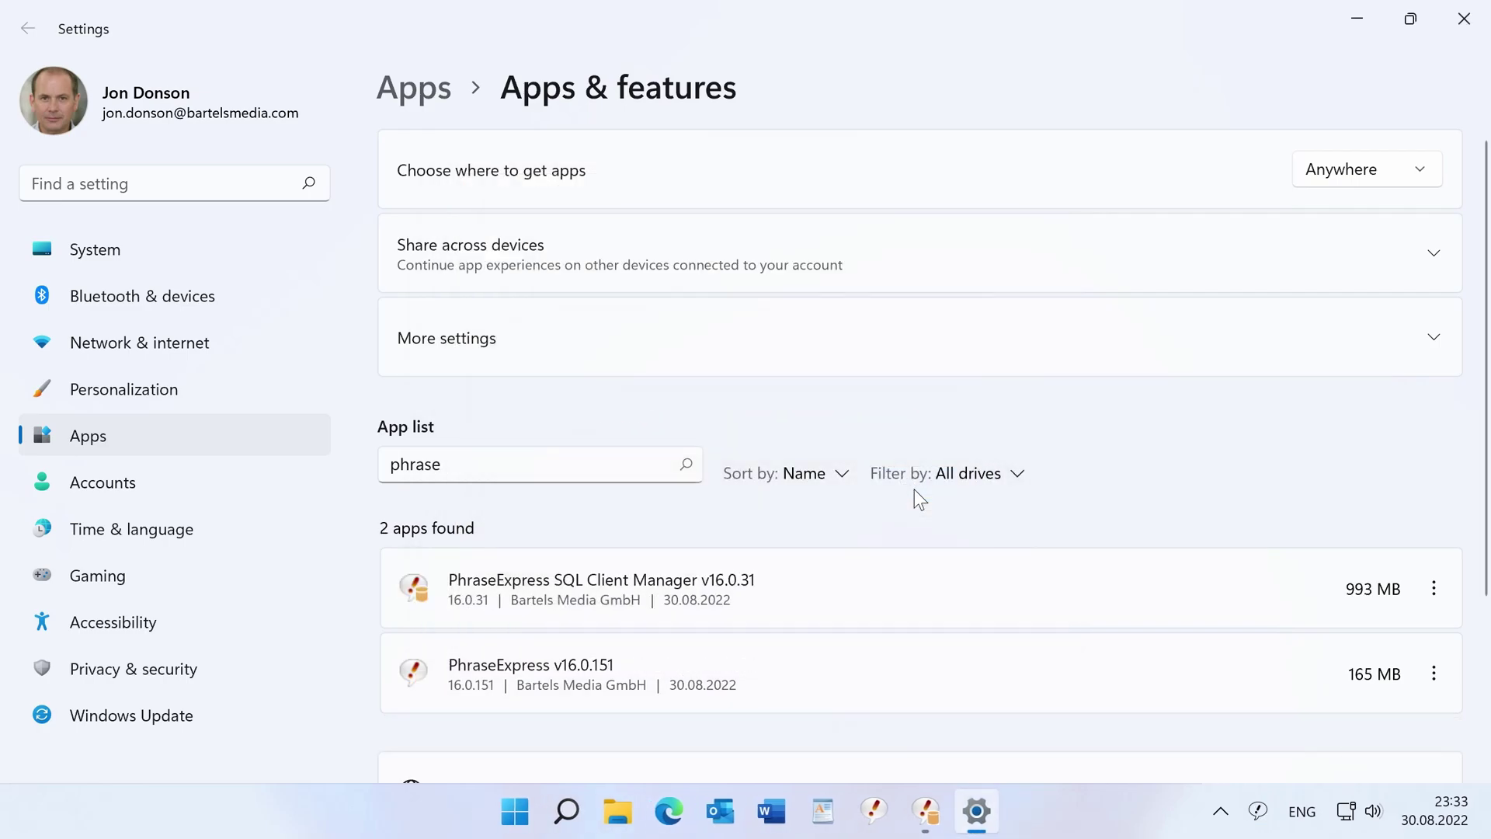
click(1458, 18)
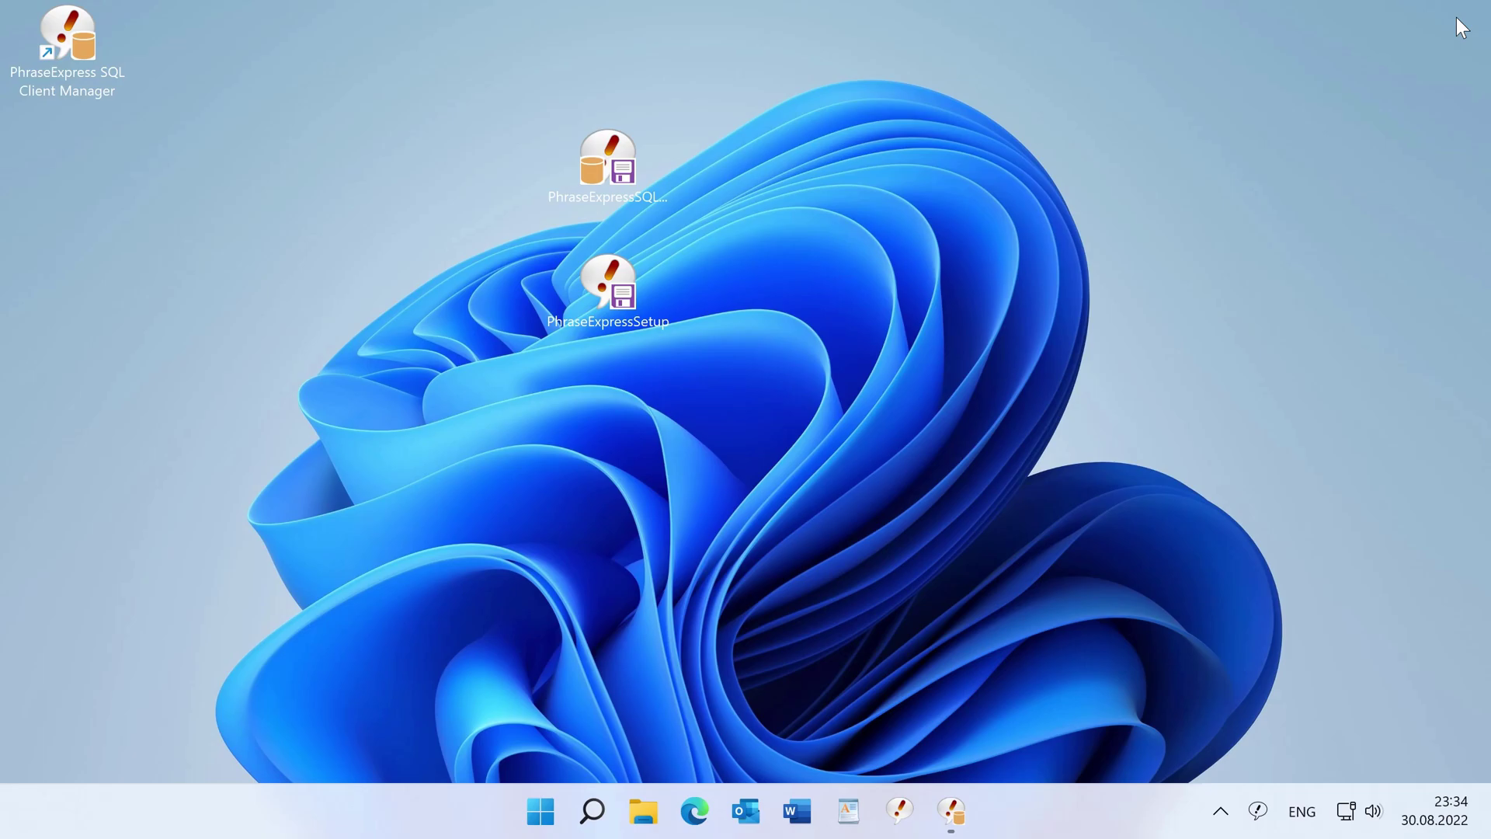
Step: Switch to the PhraseExpress program window and open the connection settings for an SQL database
right_click(1258, 811)
click(1256, 746)
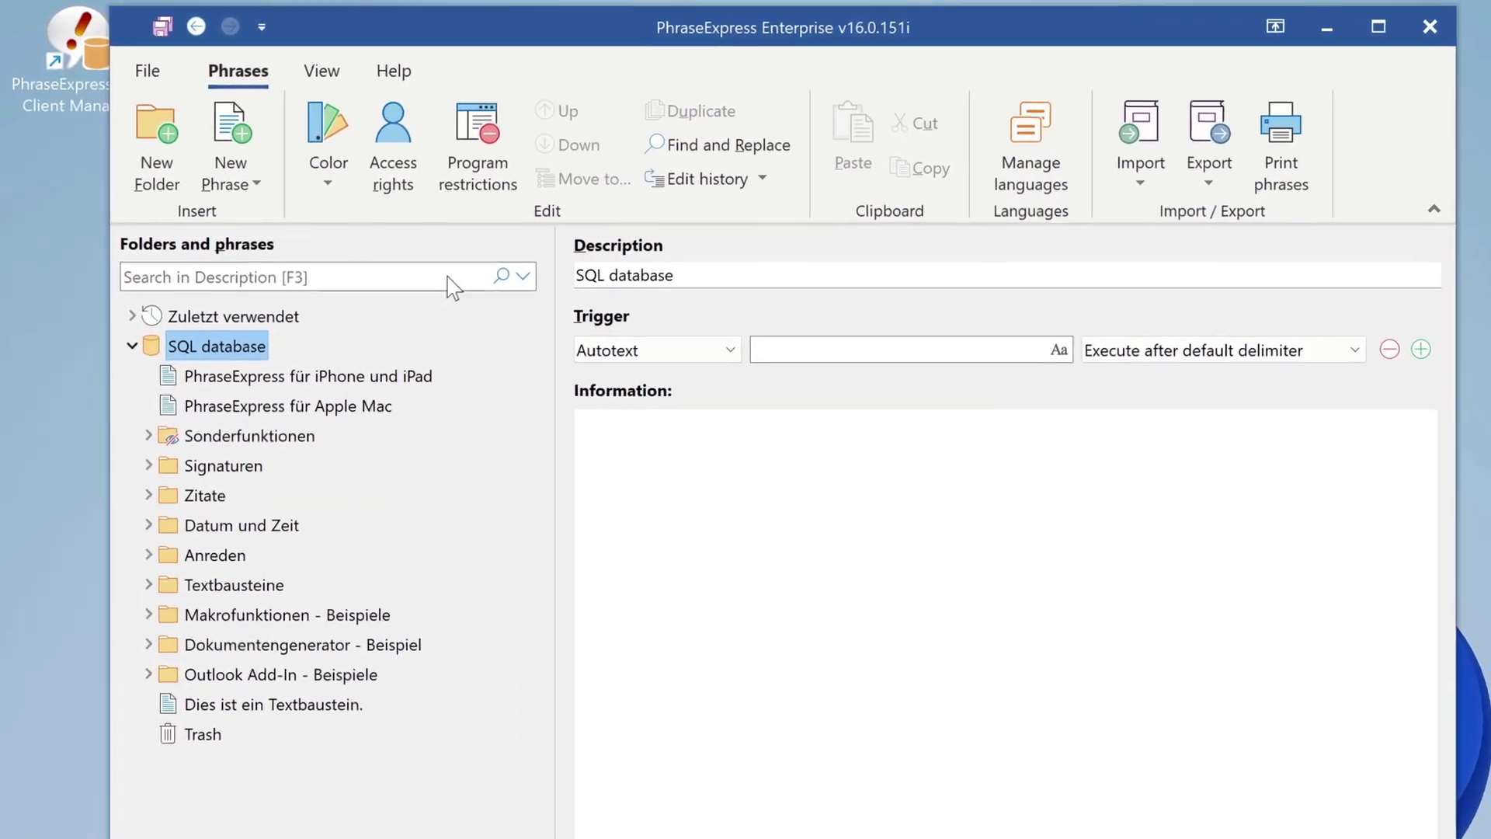
click(146, 71)
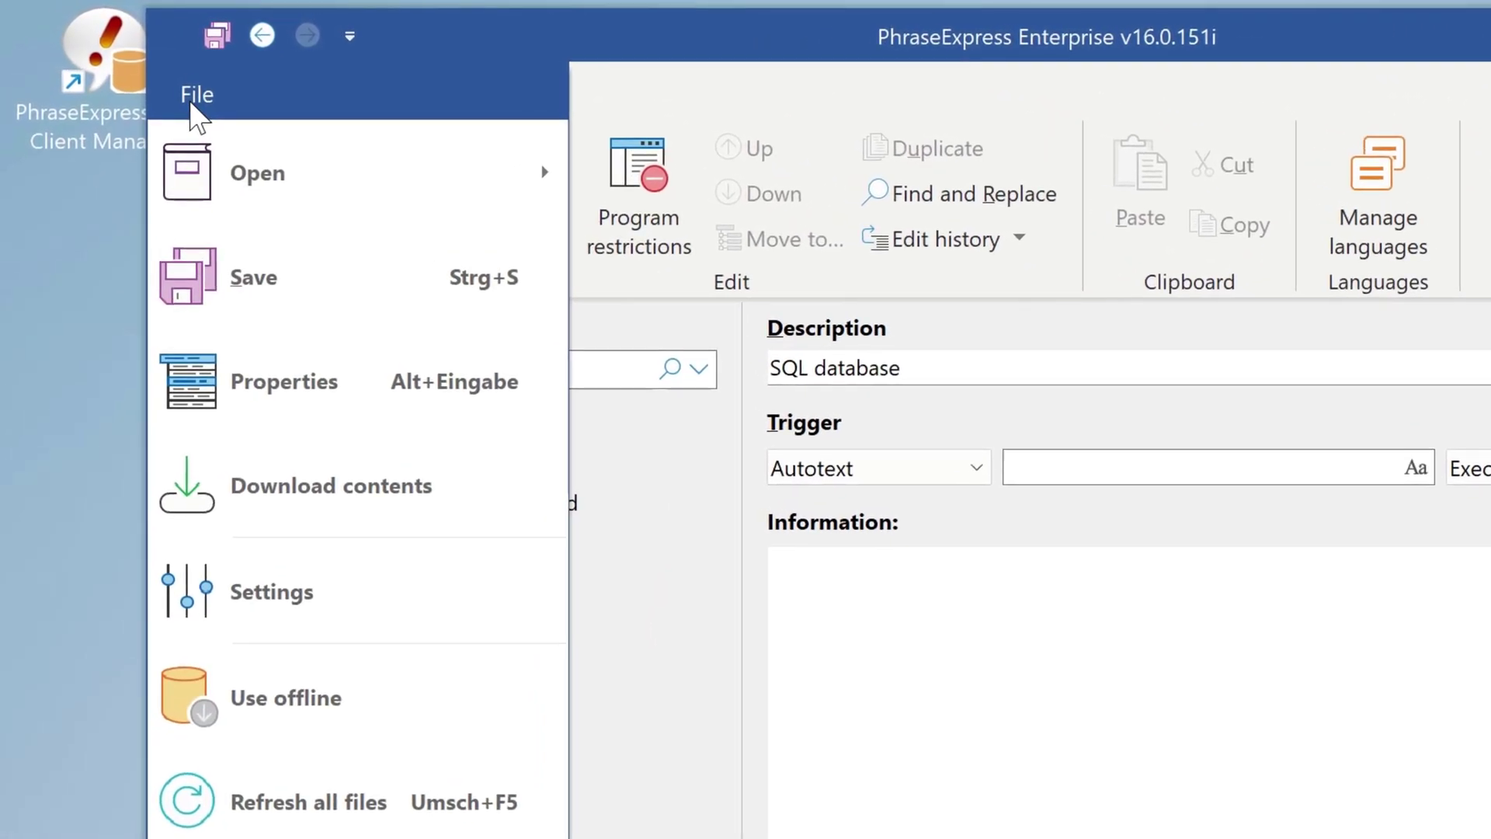
click(268, 177)
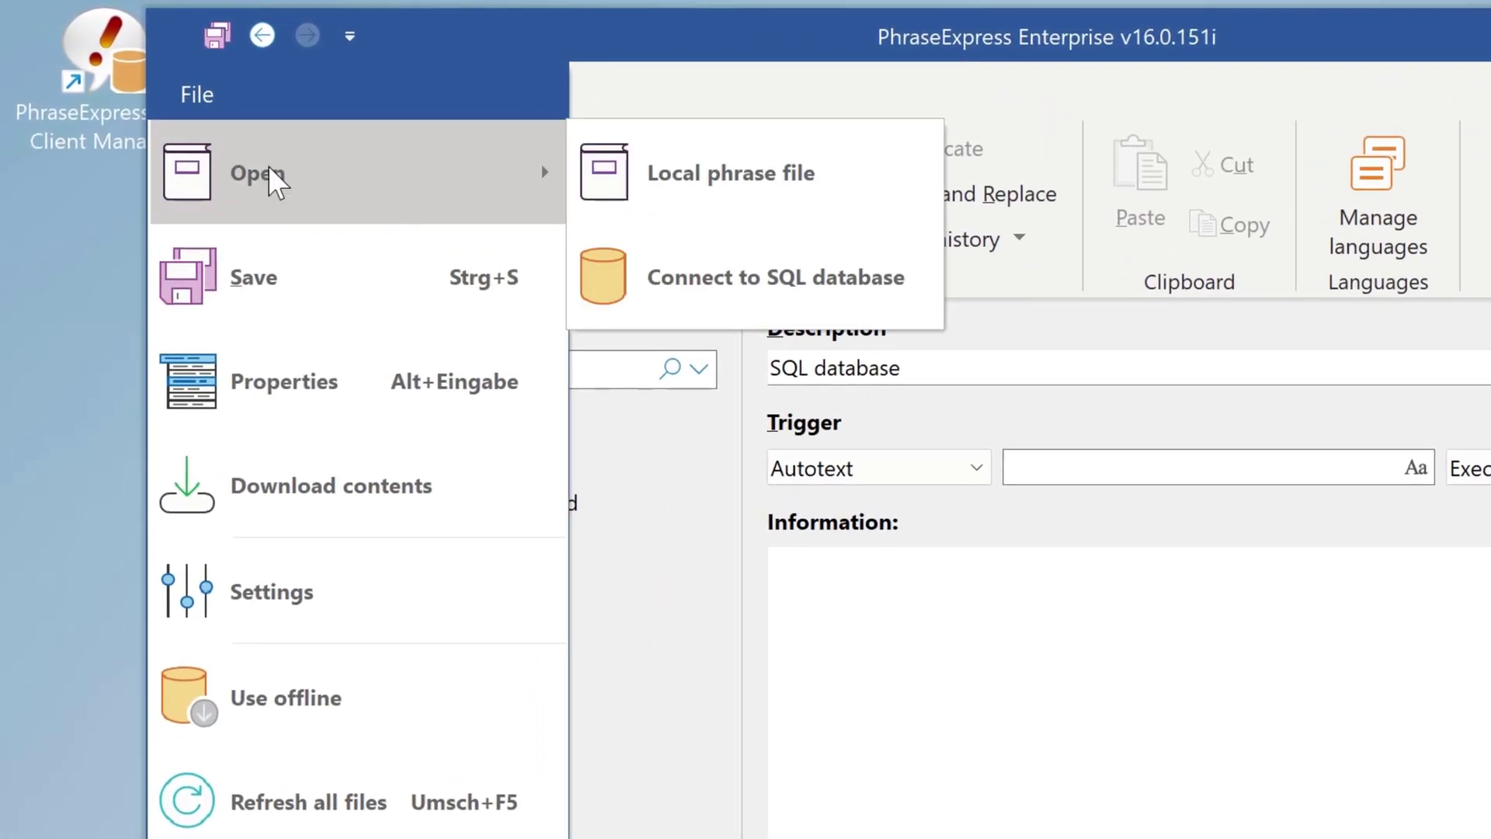
click(788, 285)
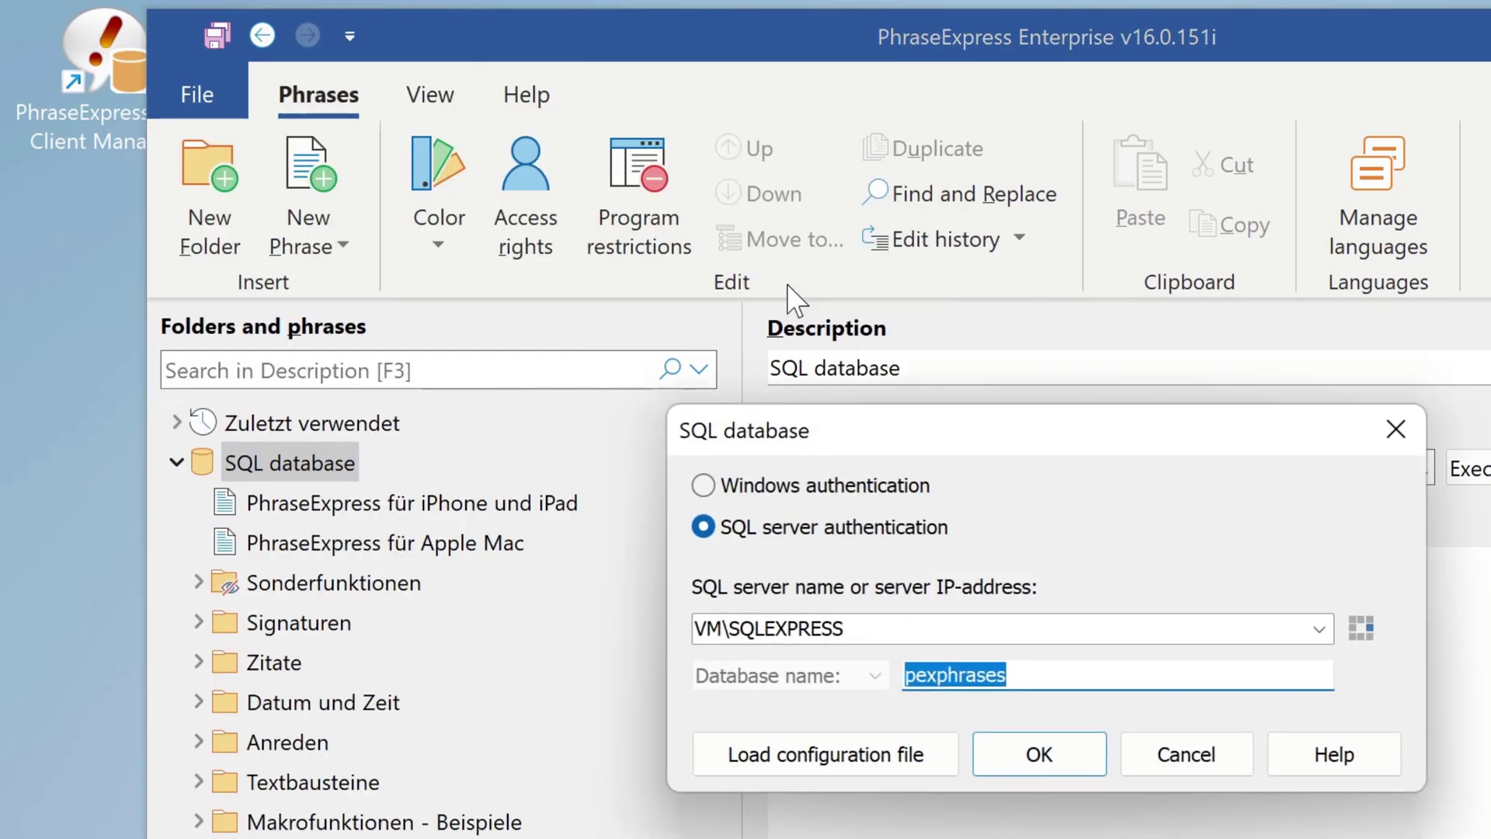